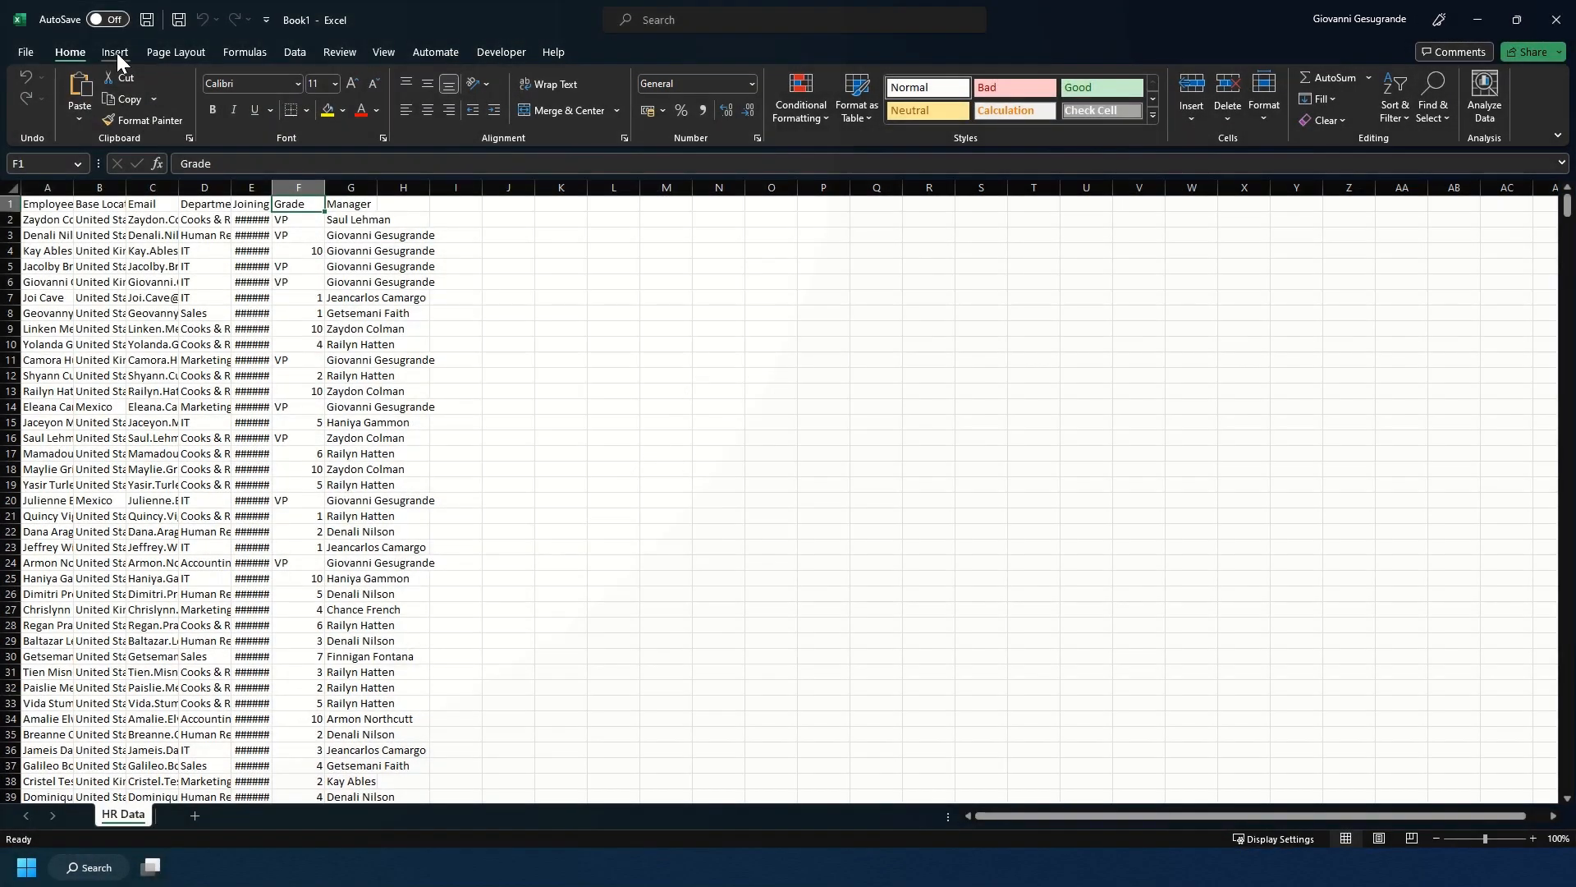
# - Insert a PivotTable from the range A1:G1002 of the HR Data sheet, placed on a new worksheet
pyautogui.click(115, 53)
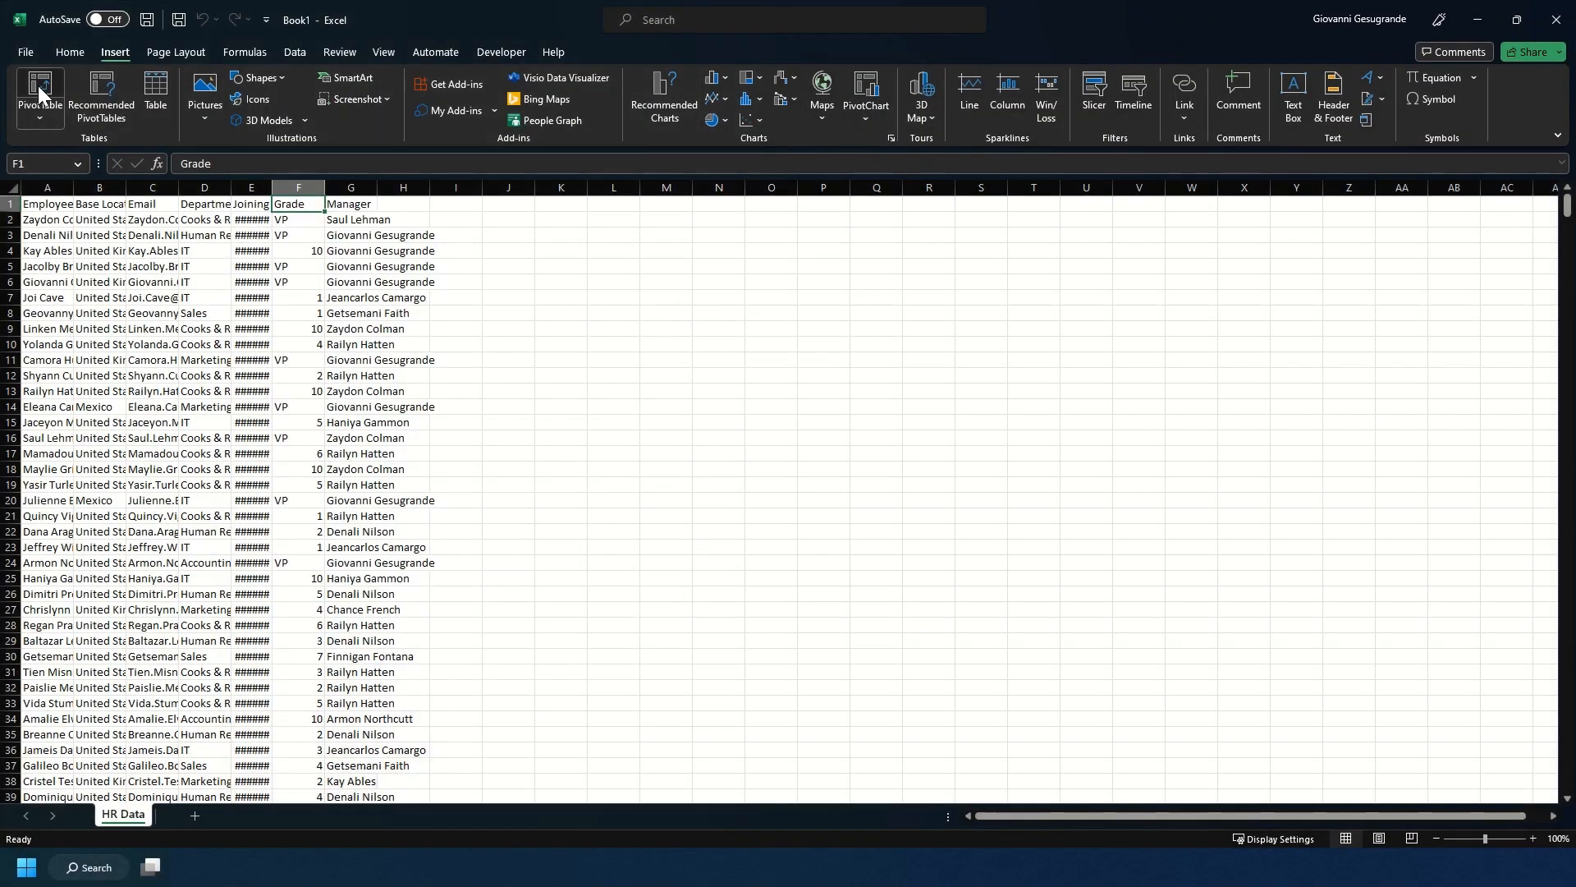
pyautogui.click(38, 85)
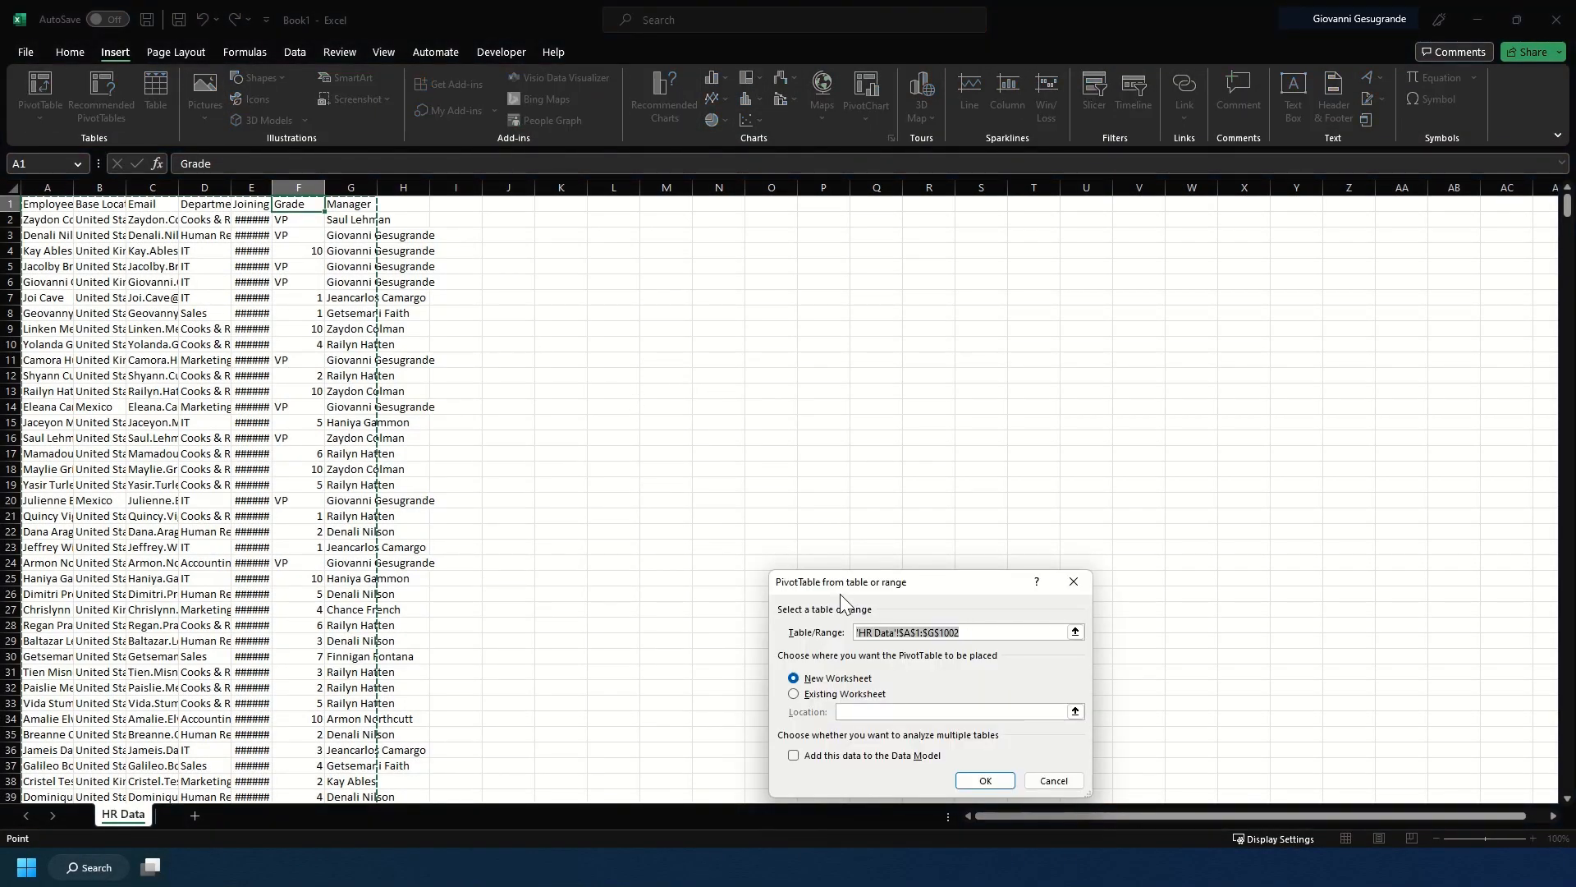
pyautogui.moveTo(835, 587); pyautogui.dragTo(637, 371)
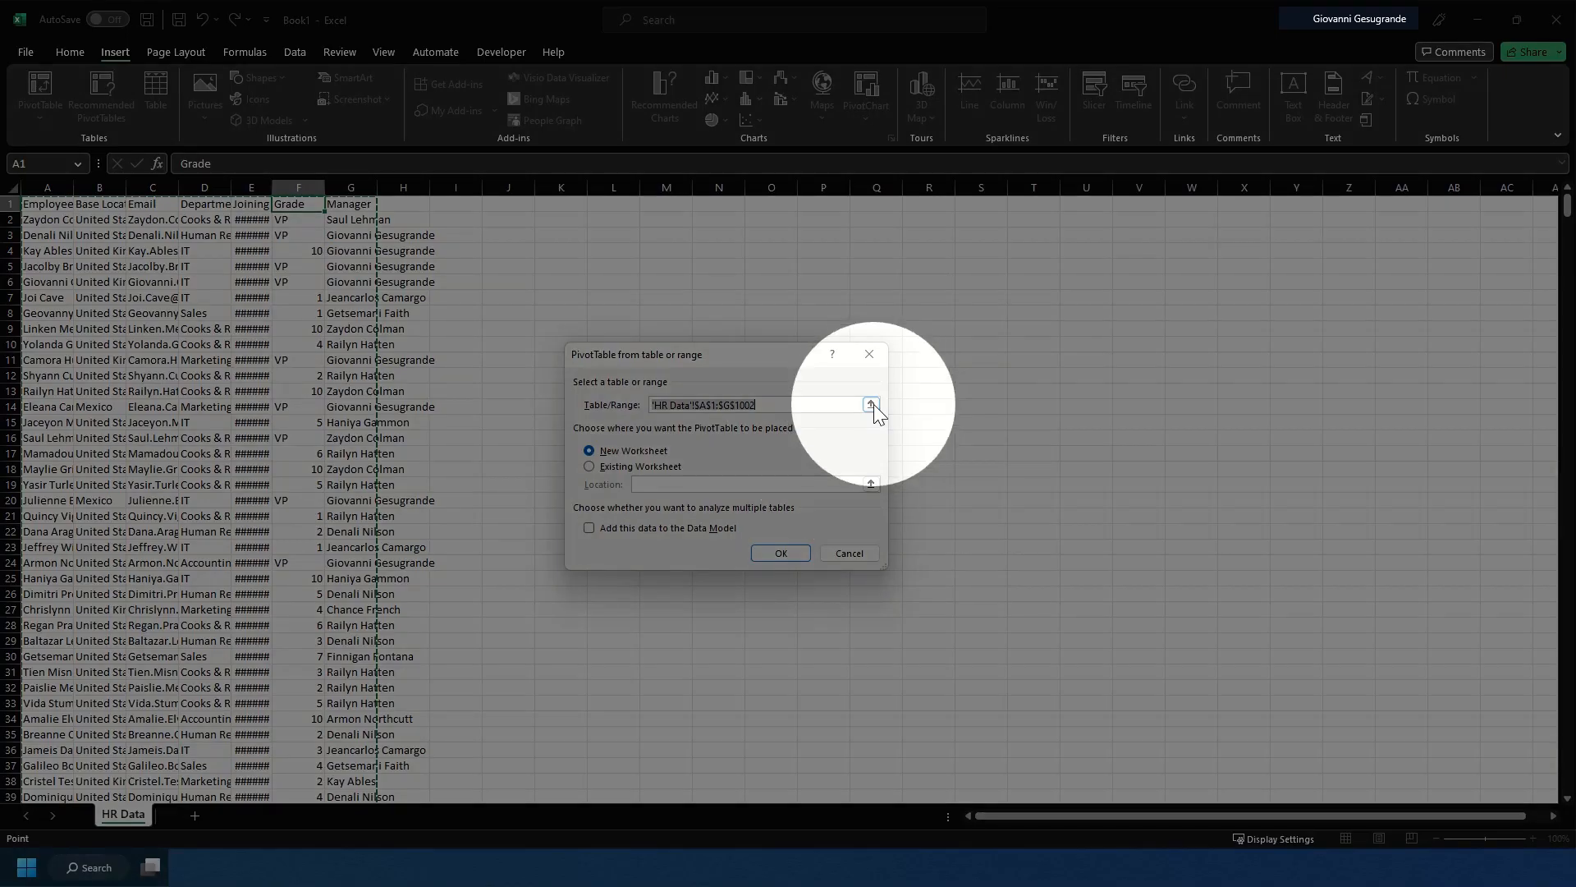
pyautogui.click(871, 404)
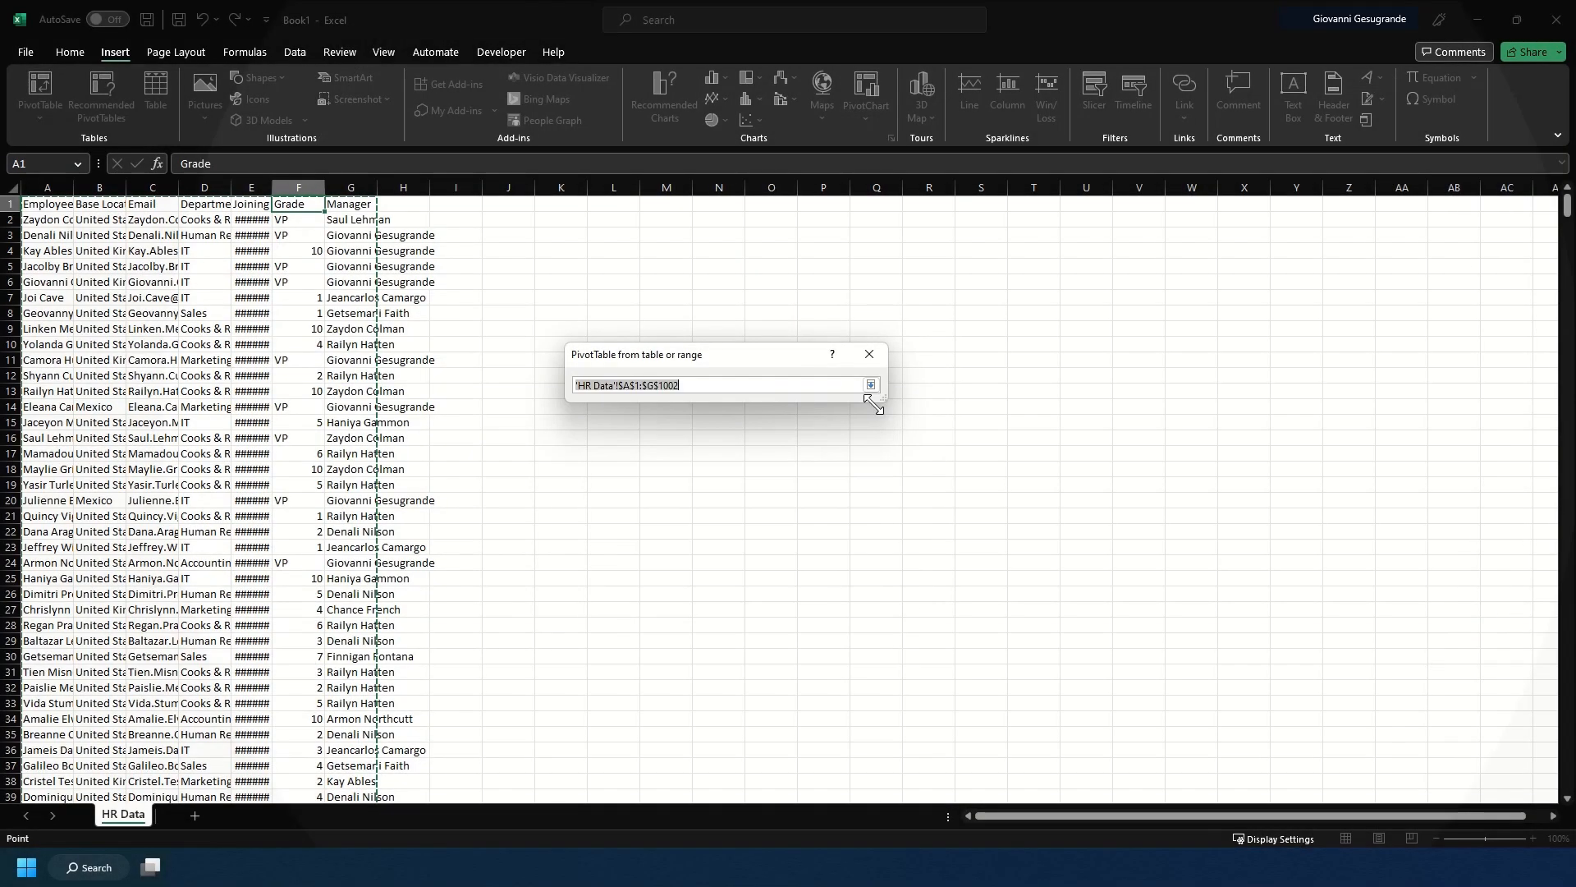
pyautogui.click(47, 203)
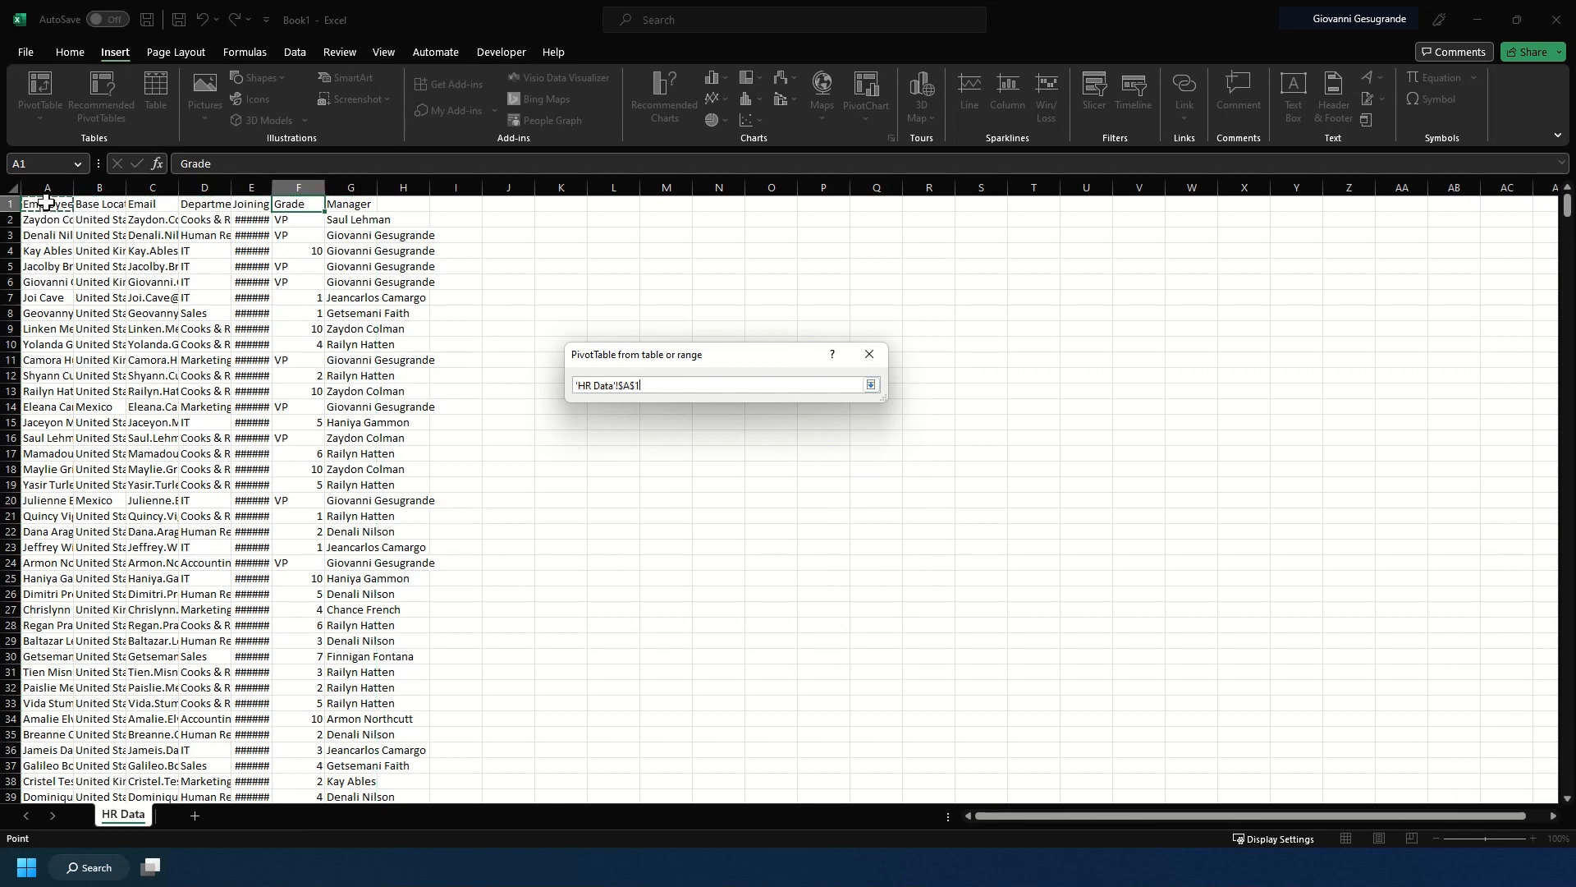
pyautogui.hotkey('ctrl', 'shift', 'Right')
pyautogui.hotkey('ctrl', 'shift', 'Down')
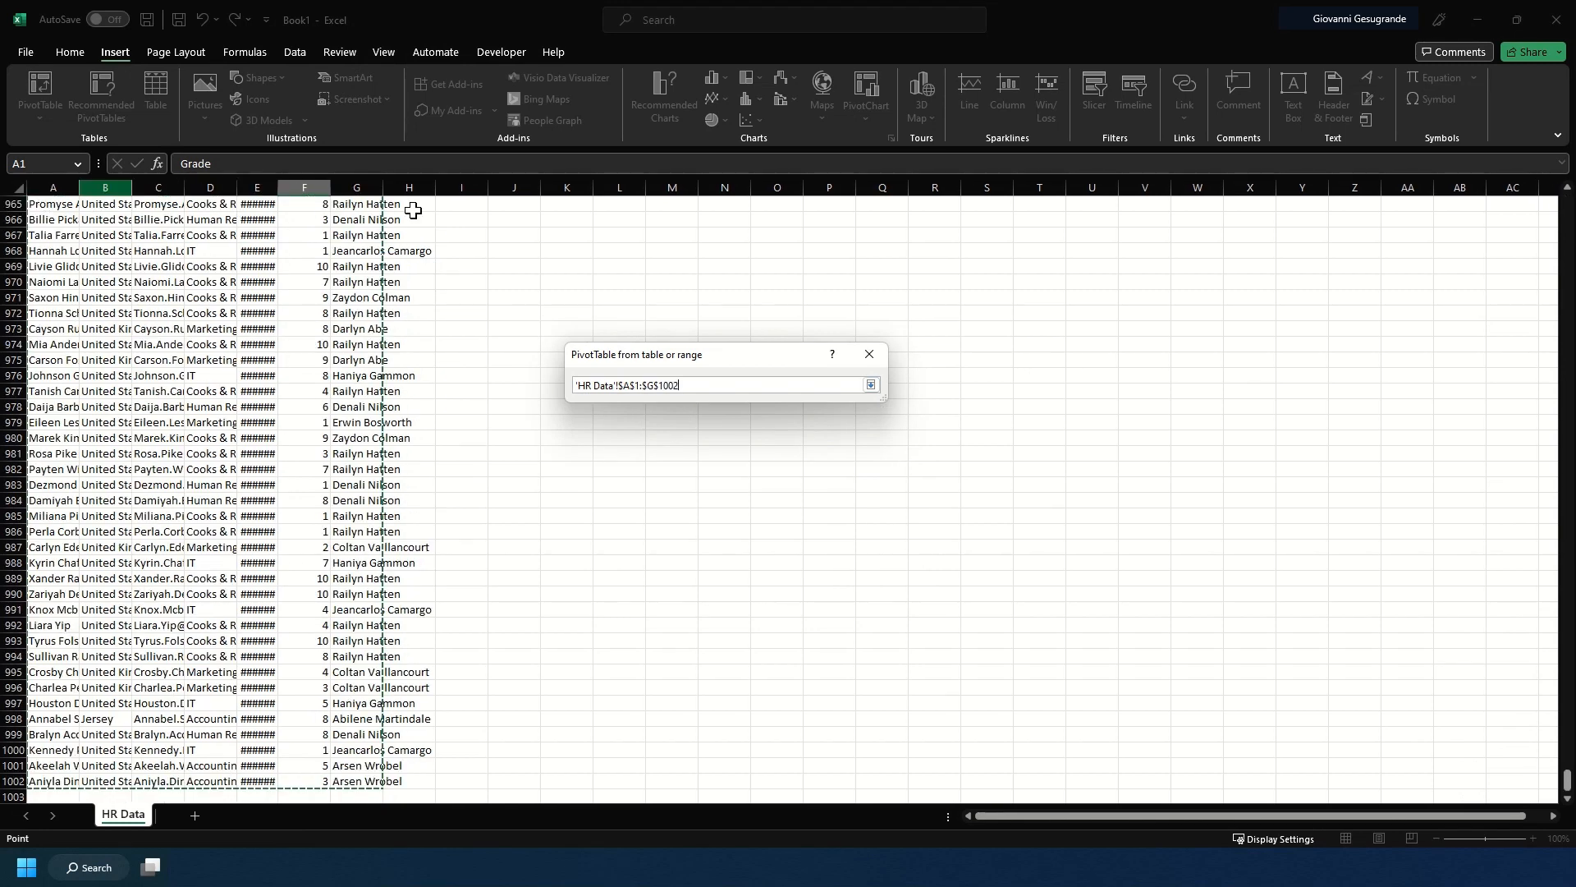
pyautogui.click(872, 385)
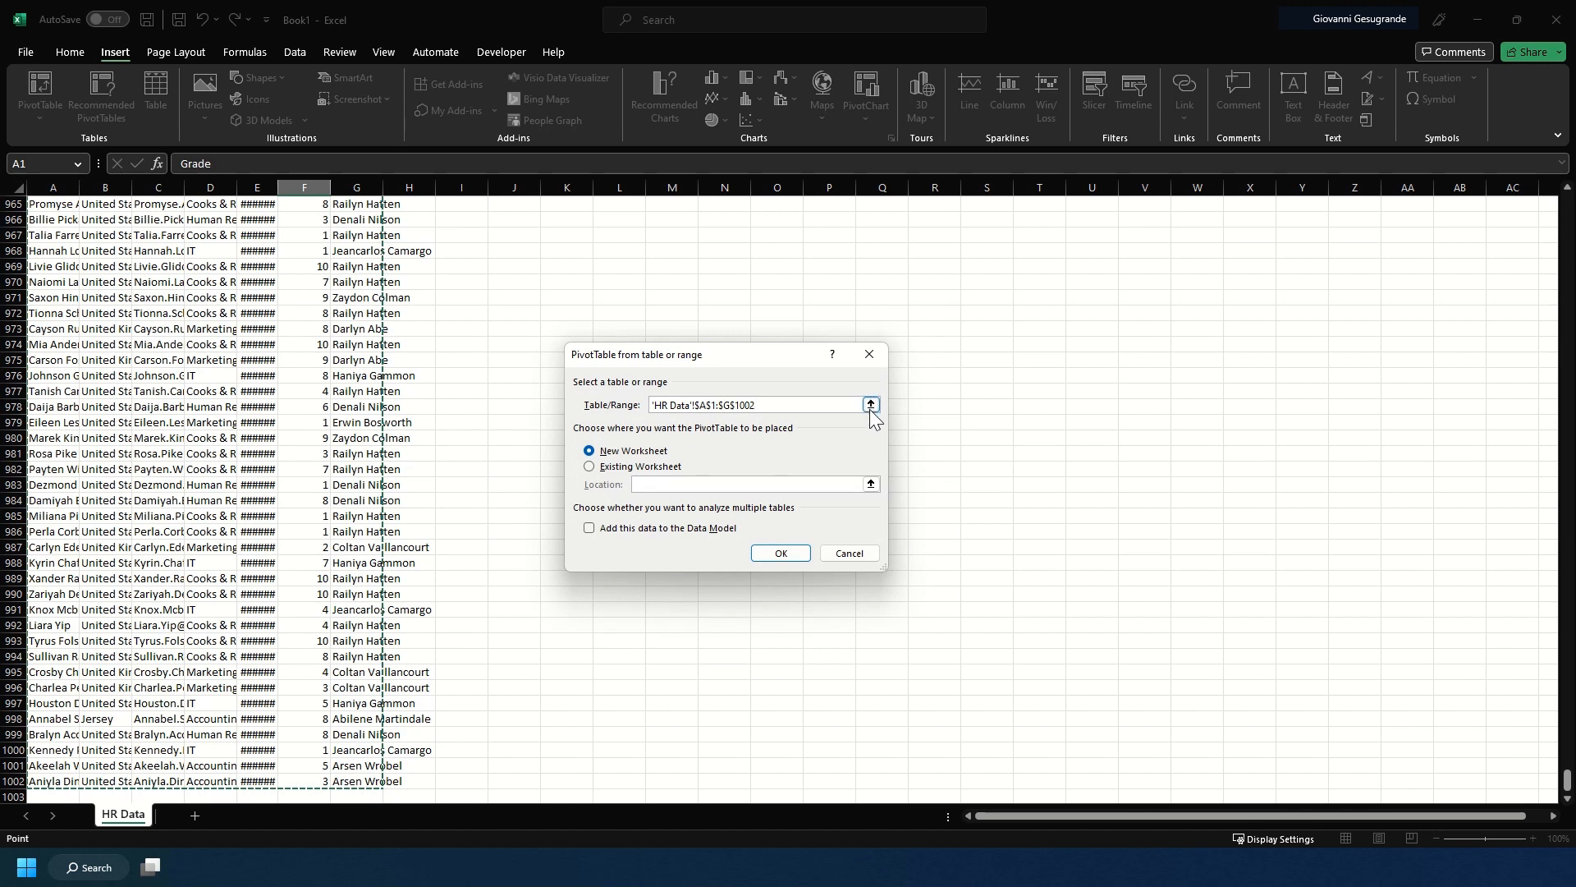
pyautogui.click(871, 405)
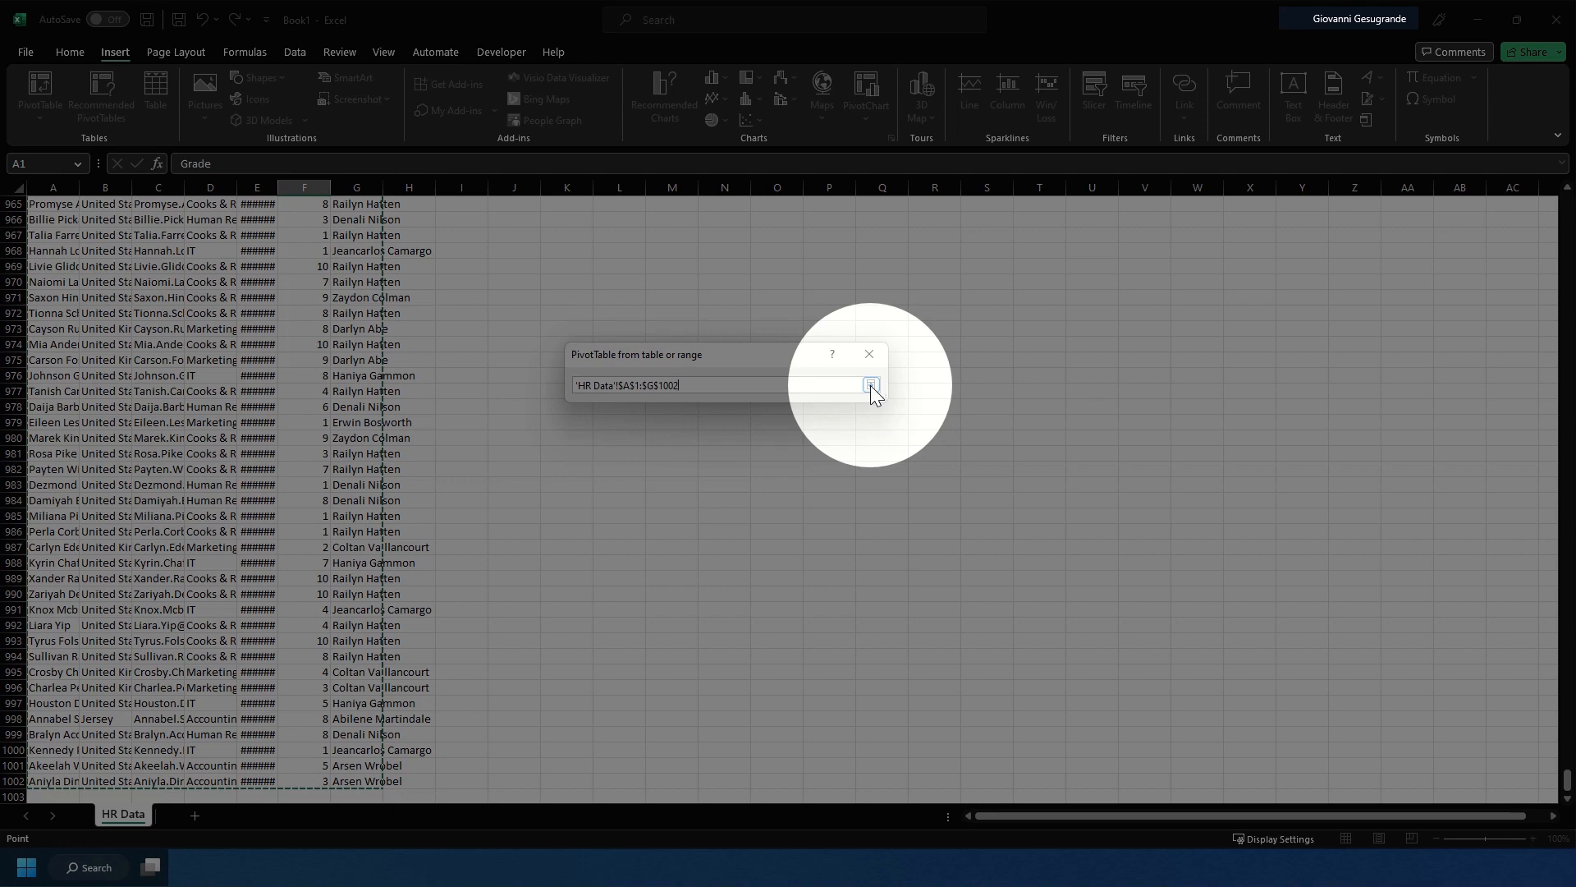
pyautogui.click(871, 385)
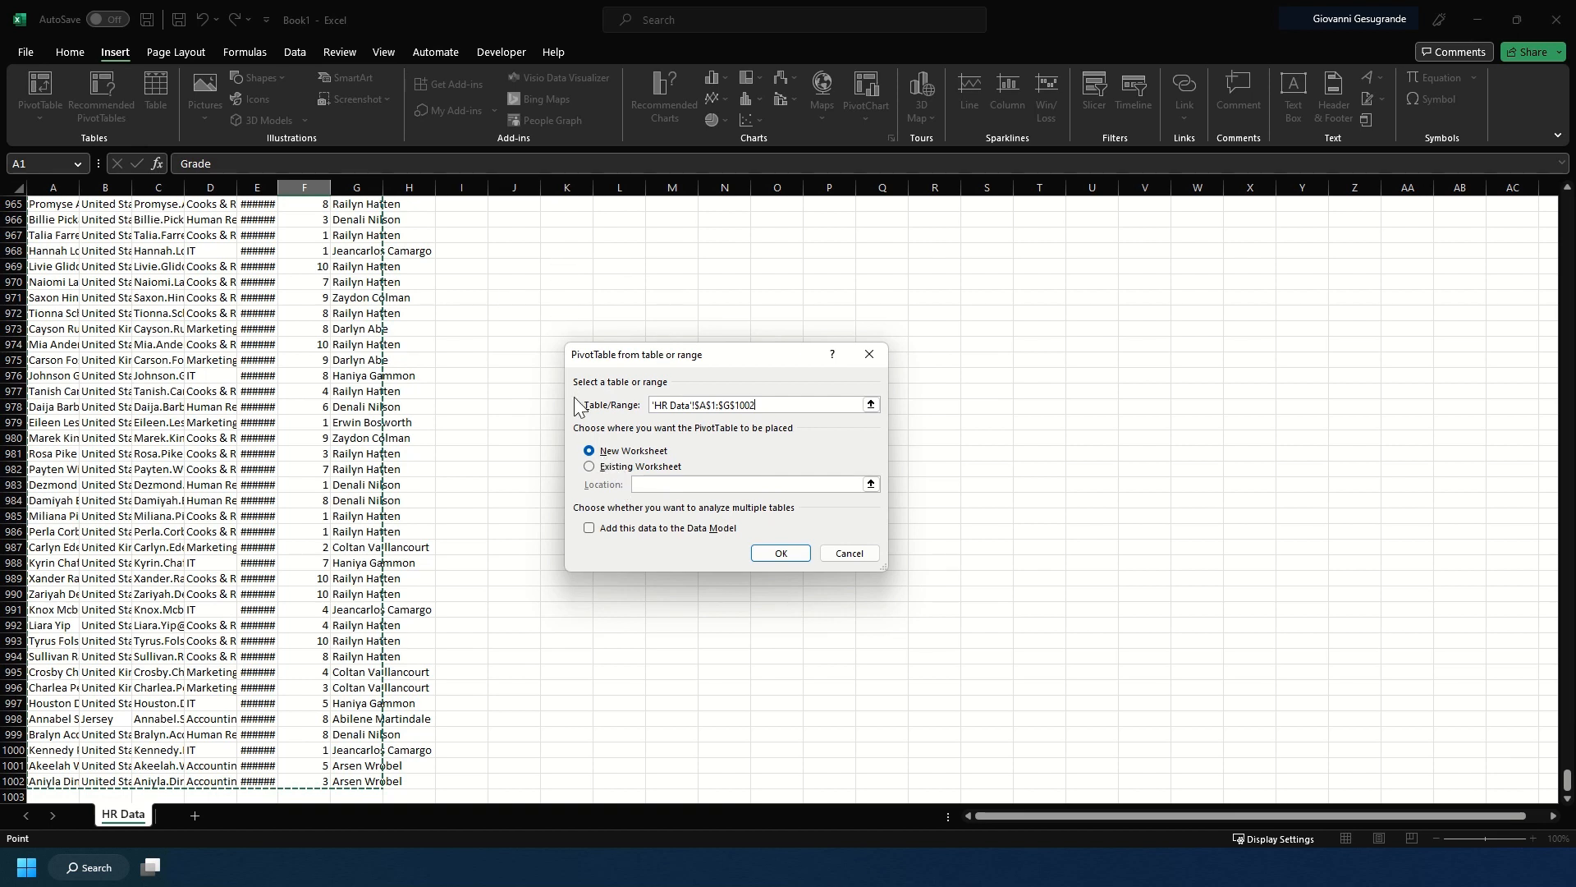
pyautogui.click(632, 456)
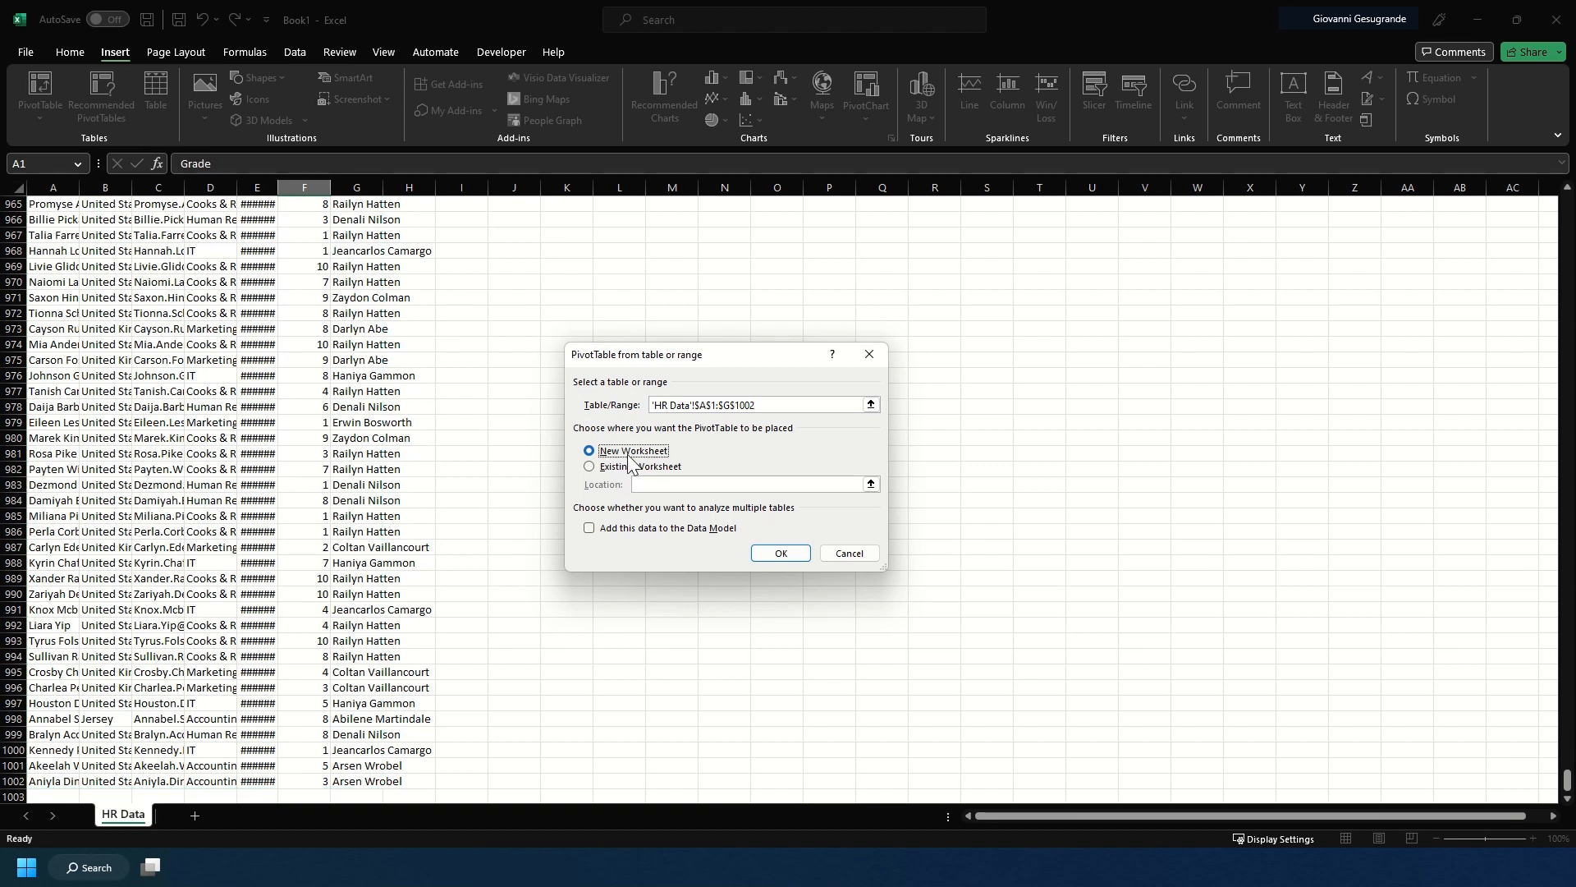
pyautogui.click(780, 553)
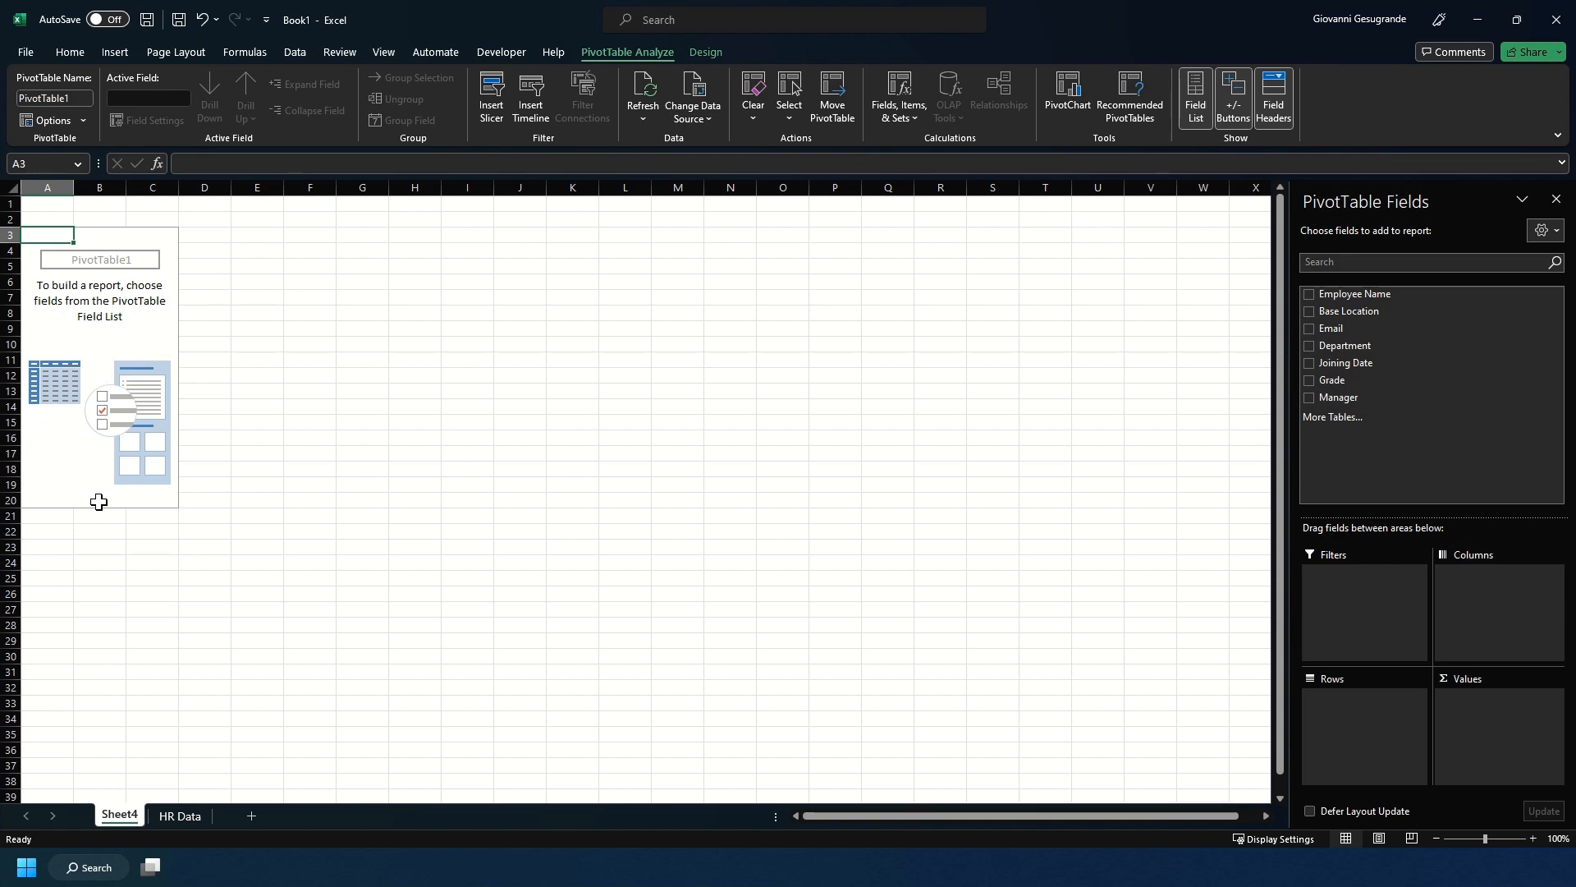
# - Build the pivot table with Base Location as rows and a count of Base Location as values
pyautogui.click(1308, 314)
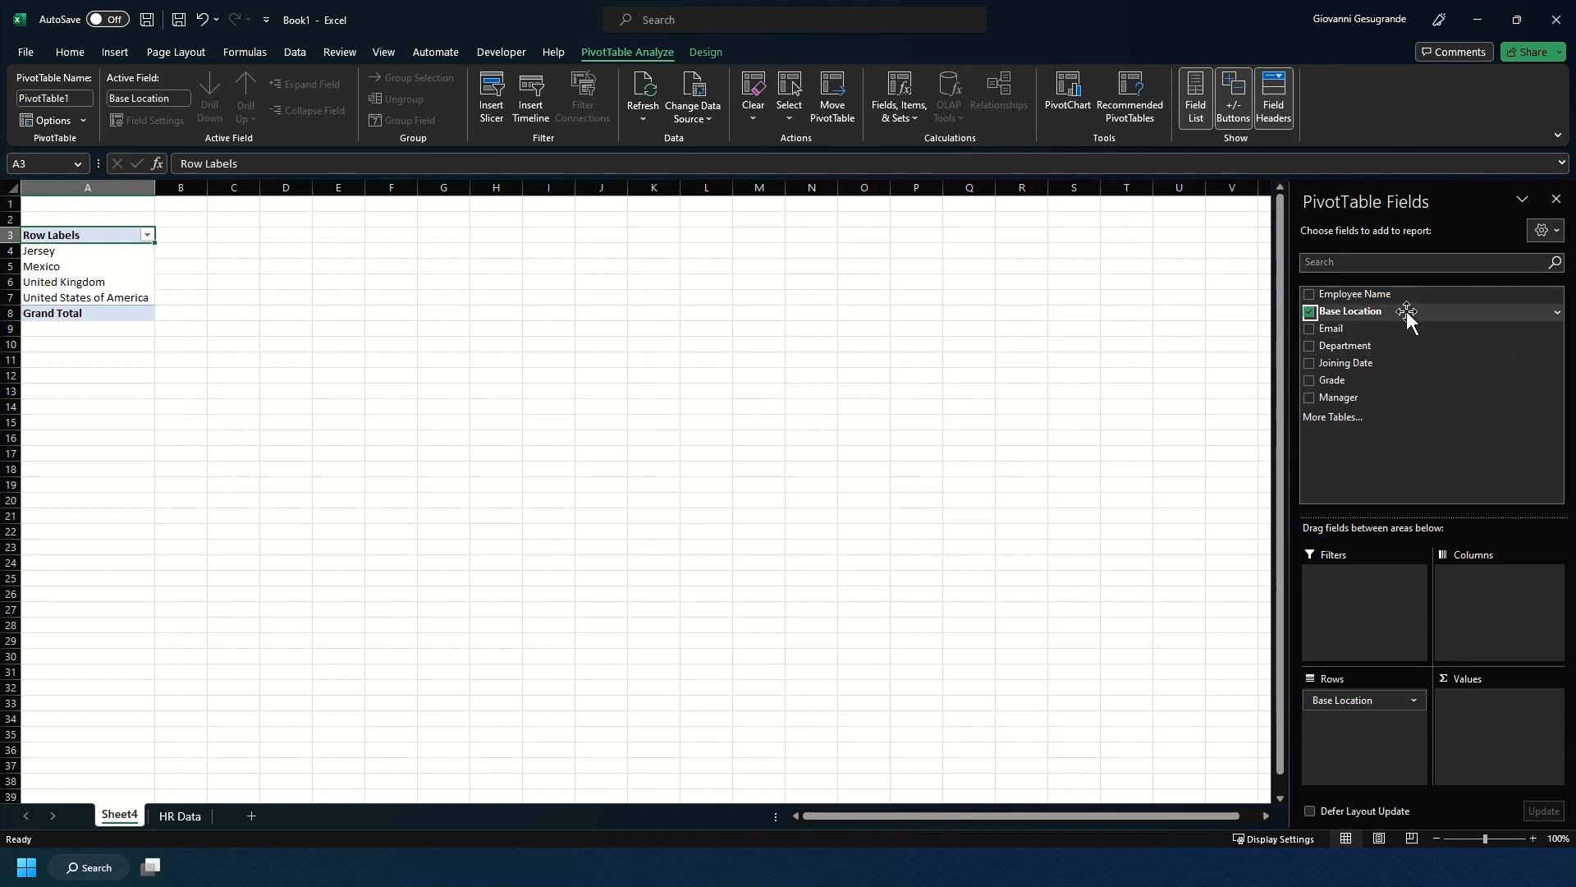
pyautogui.moveTo(1411, 321); pyautogui.dragTo(1491, 706)
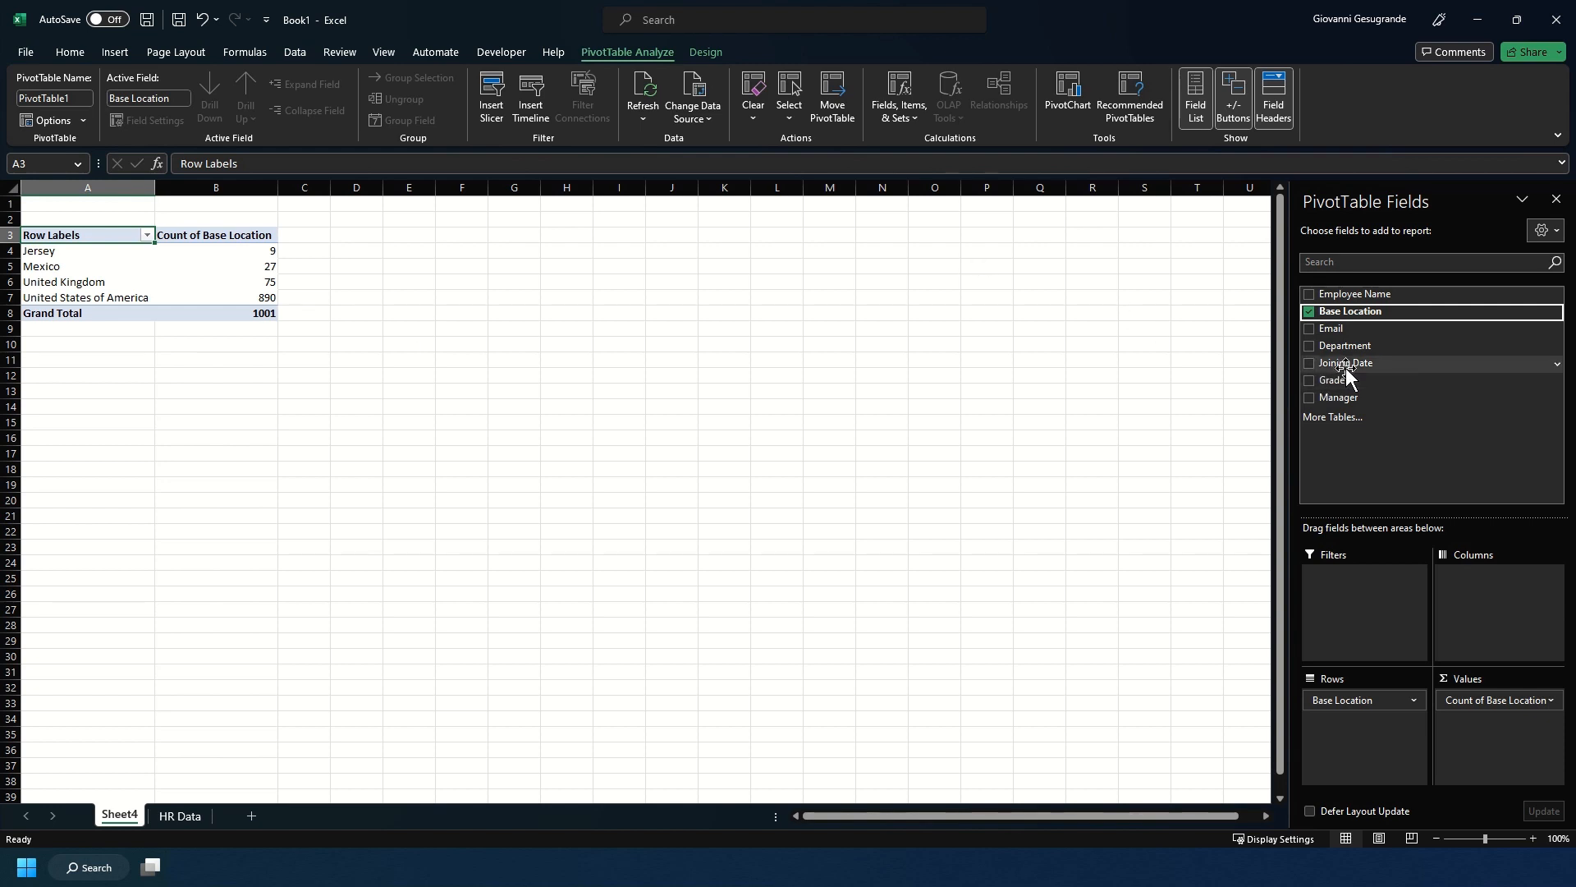
# - Add Joining Date to the rows beneath Base Location, and expand and collapse the 2021 entries to view their quarters
pyautogui.moveTo(1338, 367); pyautogui.dragTo(1353, 727)
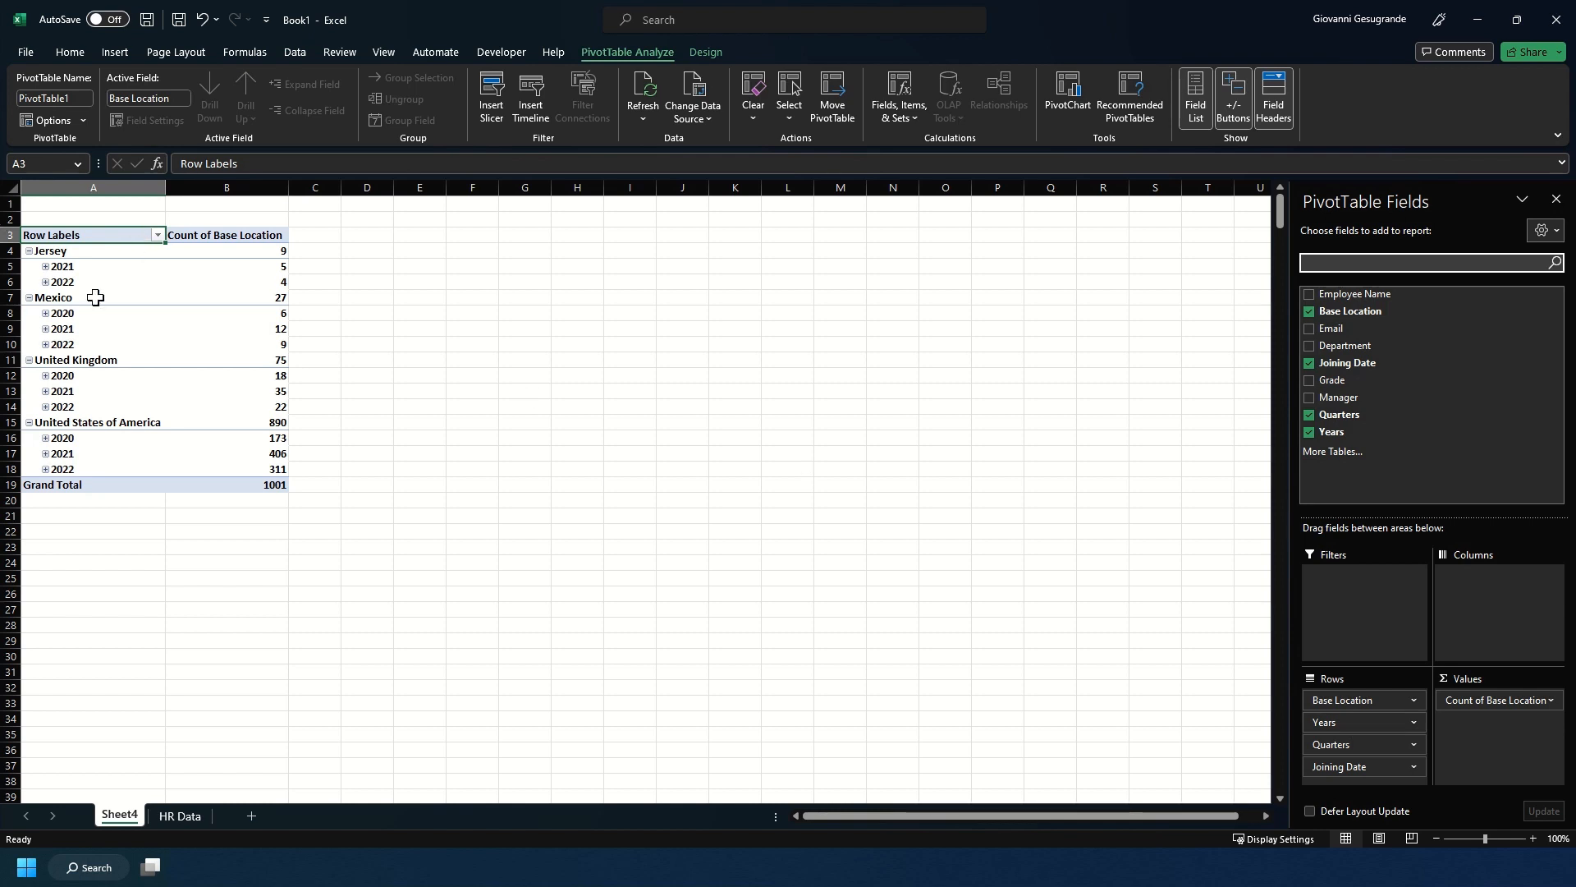
pyautogui.click(46, 267)
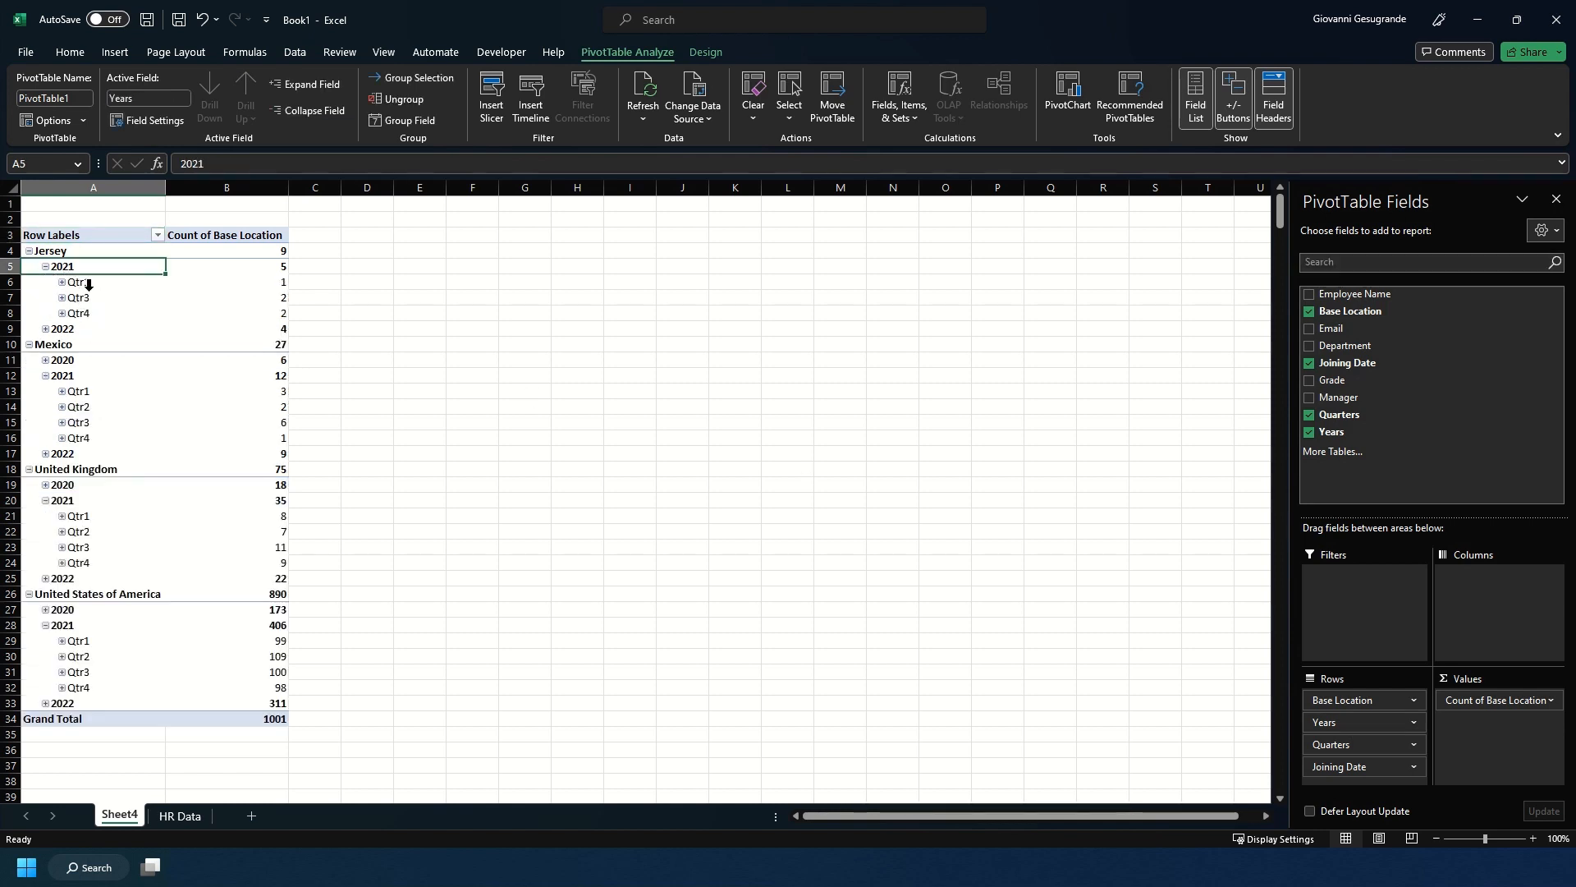
pyautogui.click(46, 267)
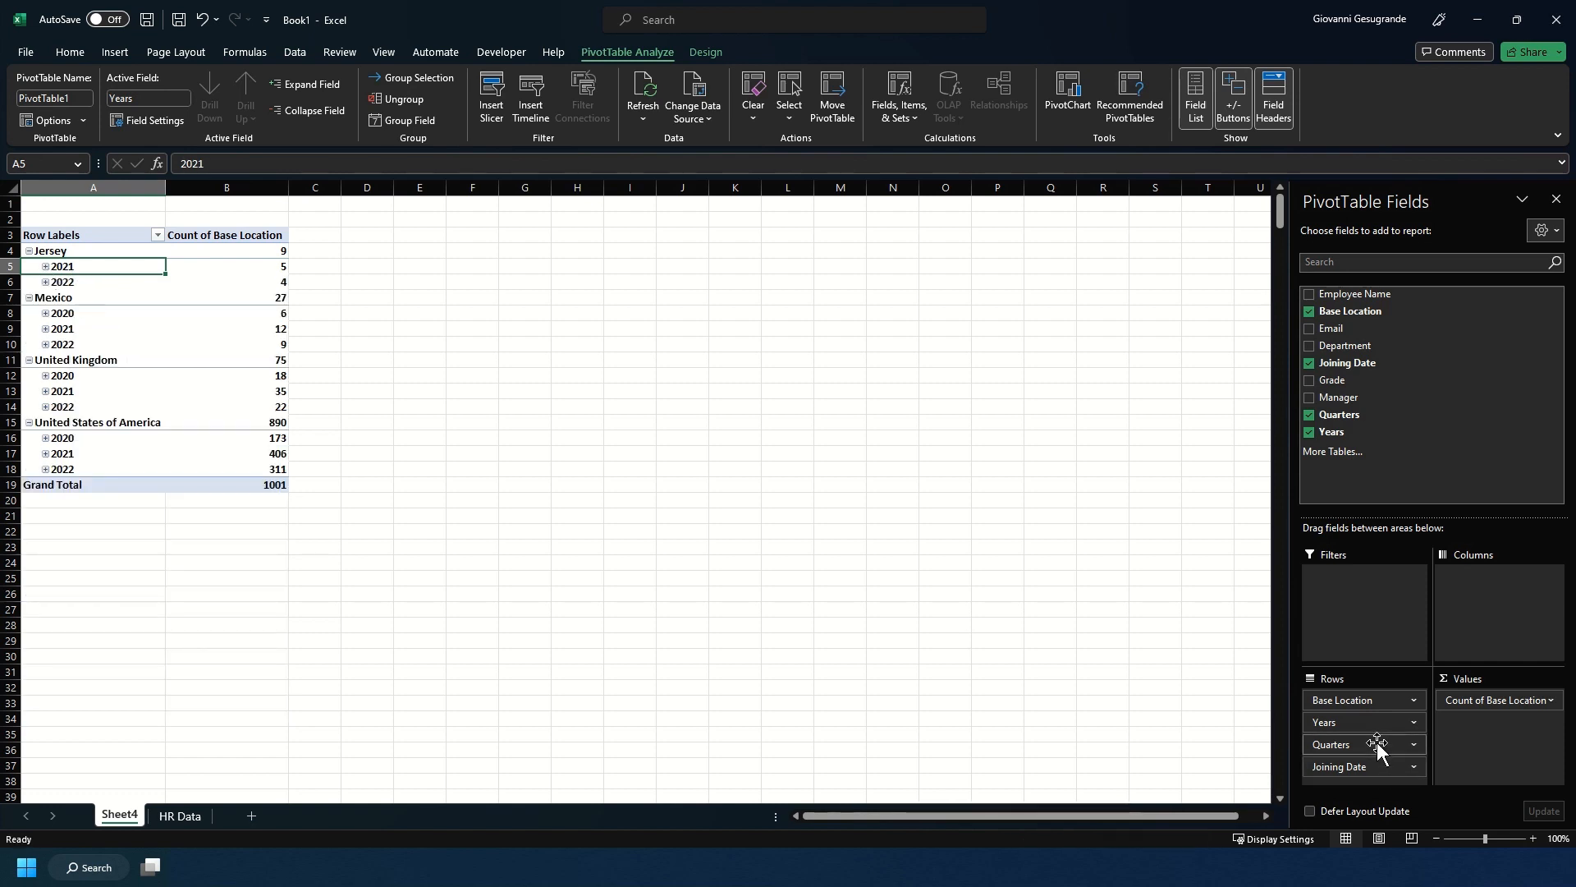
# - Remove Quarters, Joining Date and Years from the pivot table rows, checking the monthly breakdown of 2021 in between
pyautogui.moveTo(1377, 742); pyautogui.dragTo(1436, 424)
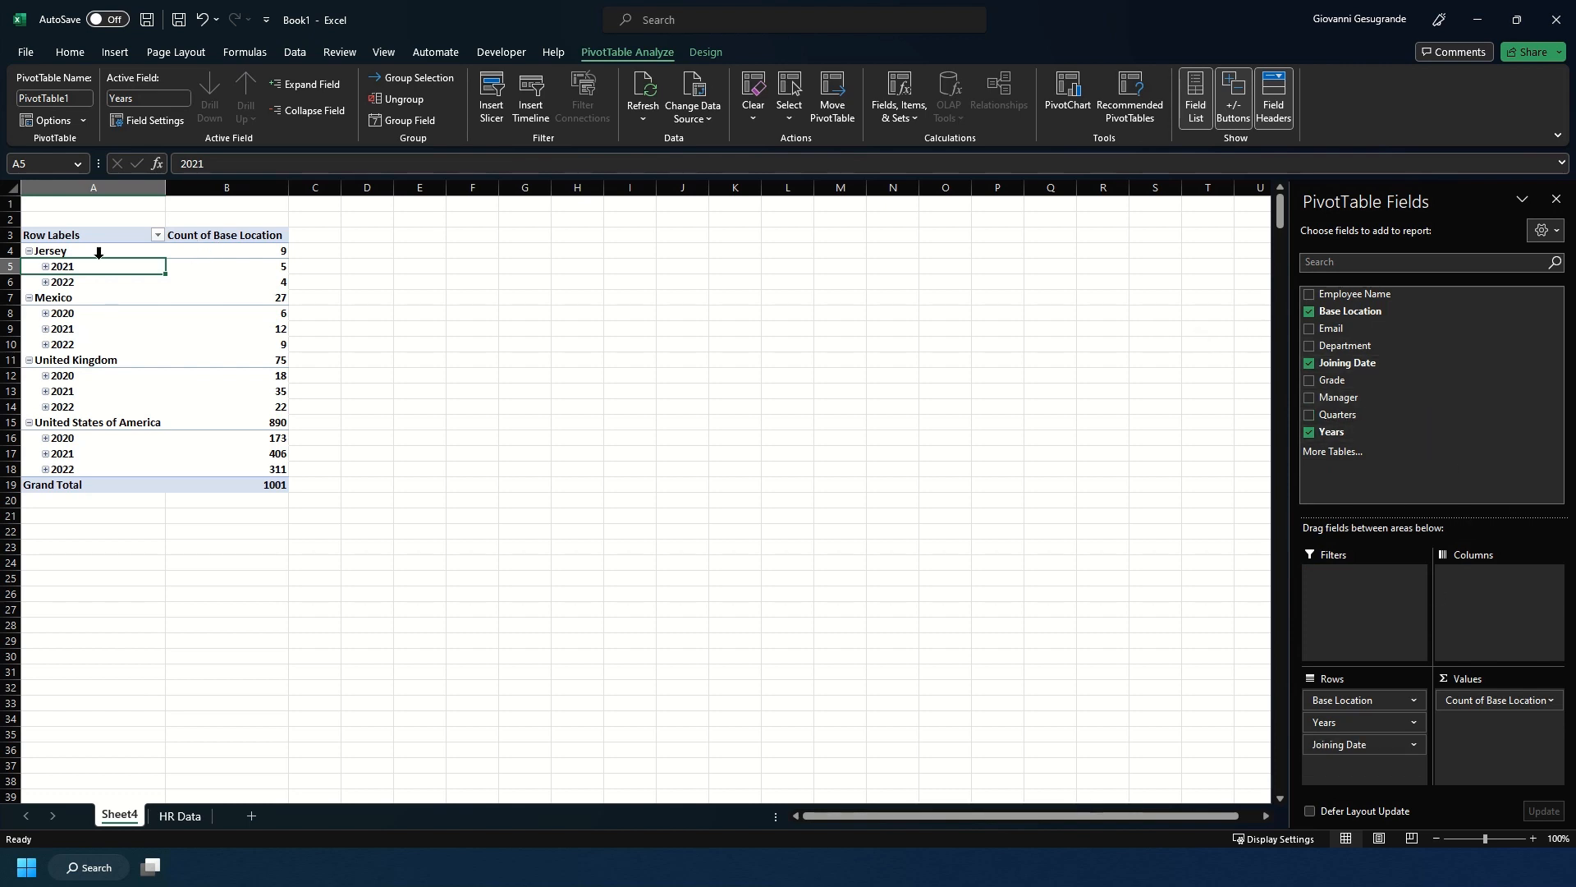
pyautogui.click(46, 267)
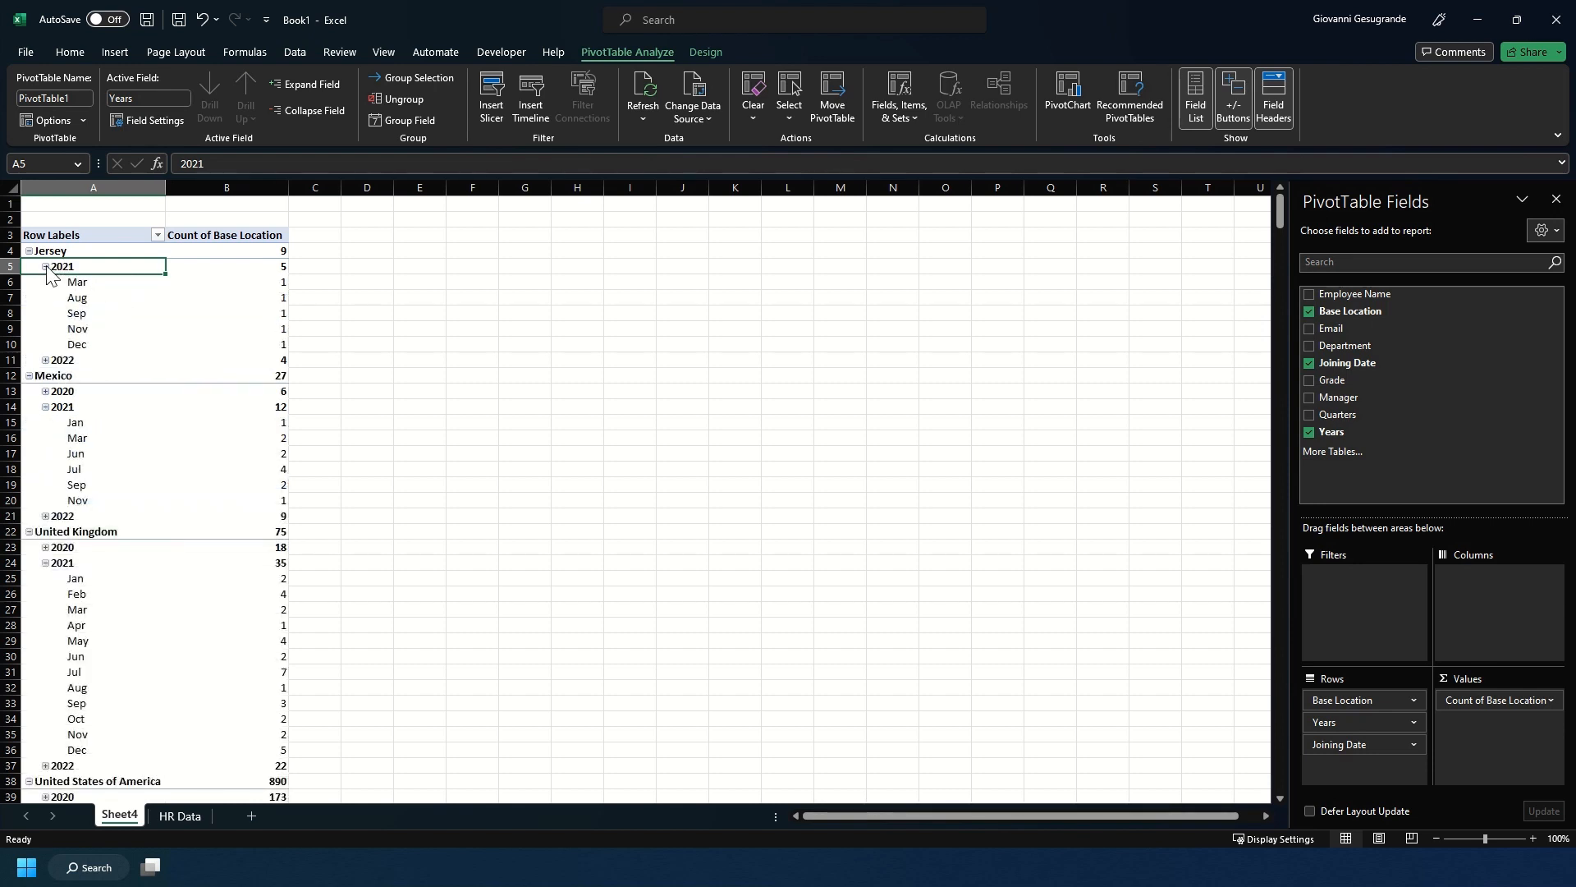
pyautogui.click(46, 267)
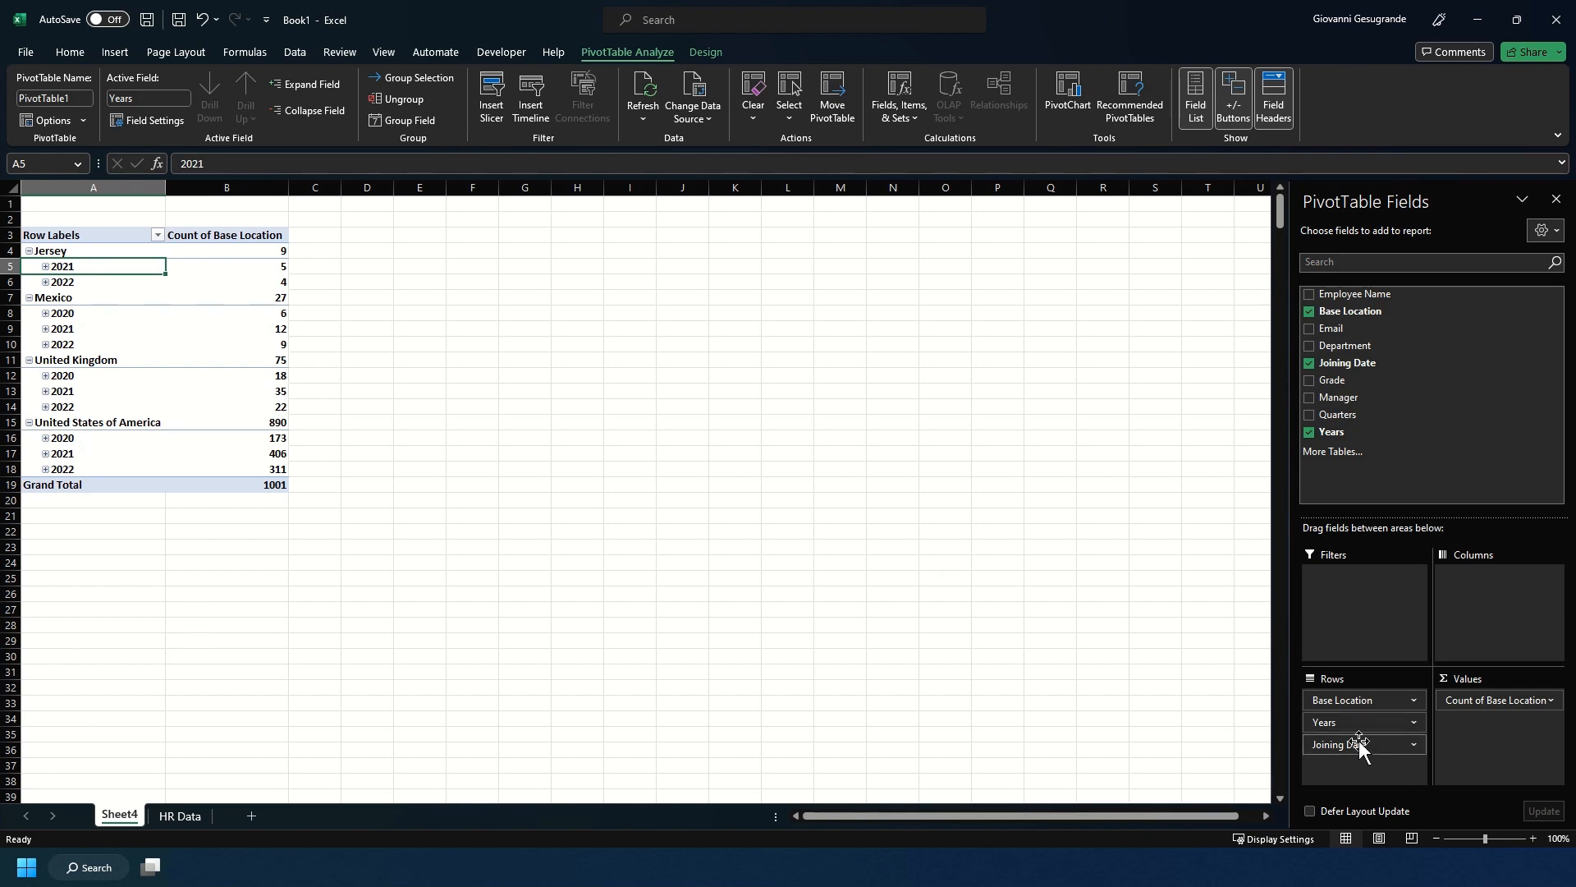
pyautogui.moveTo(1358, 741); pyautogui.dragTo(1417, 491)
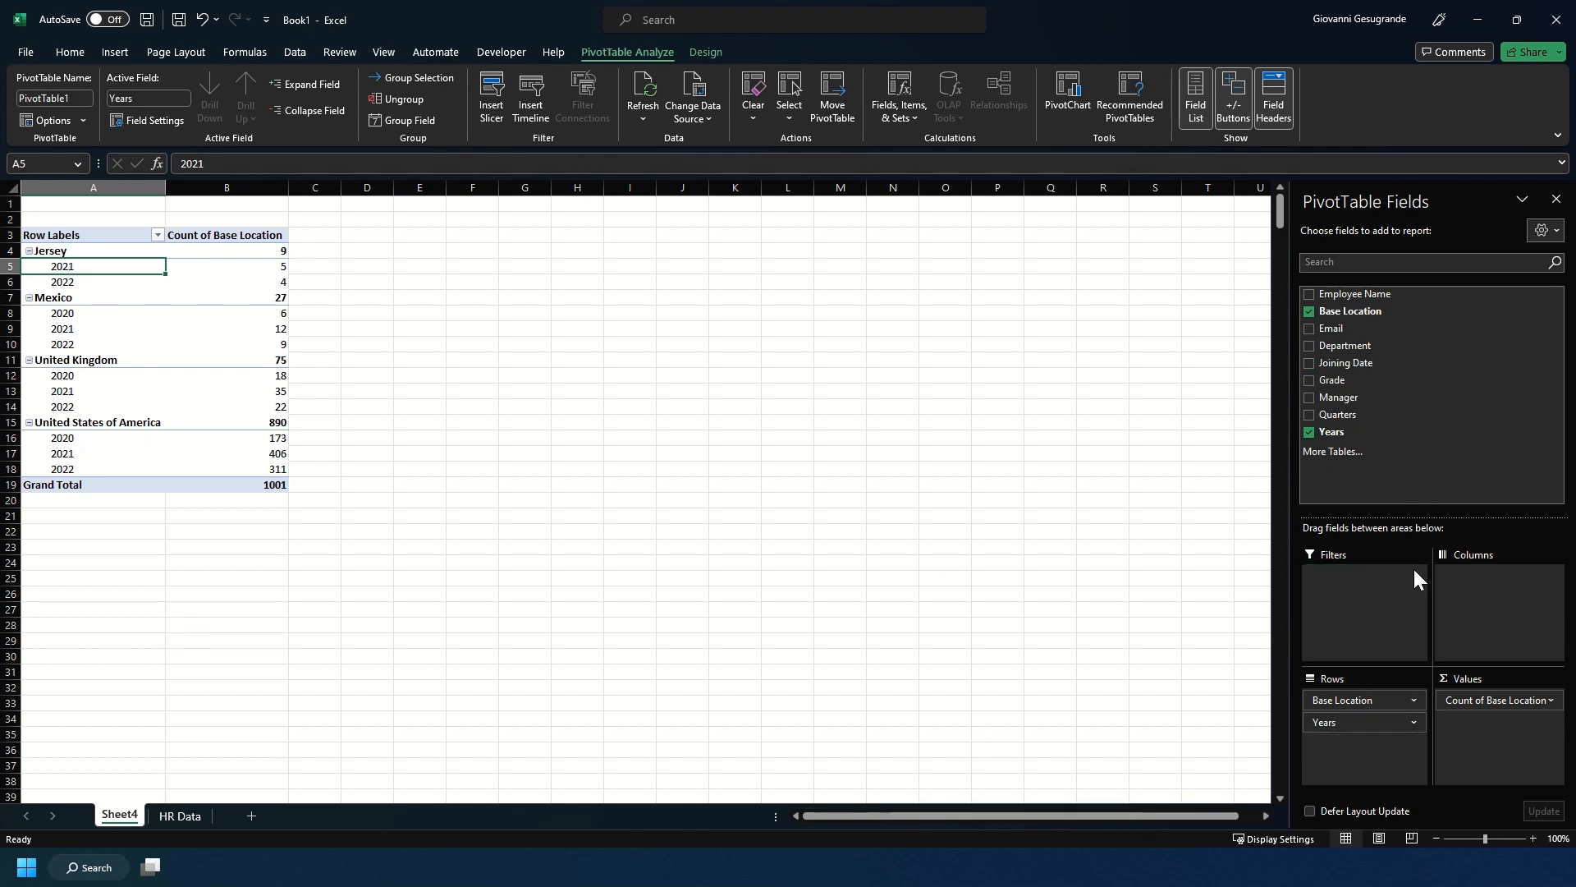
pyautogui.moveTo(1343, 721); pyautogui.dragTo(1436, 461)
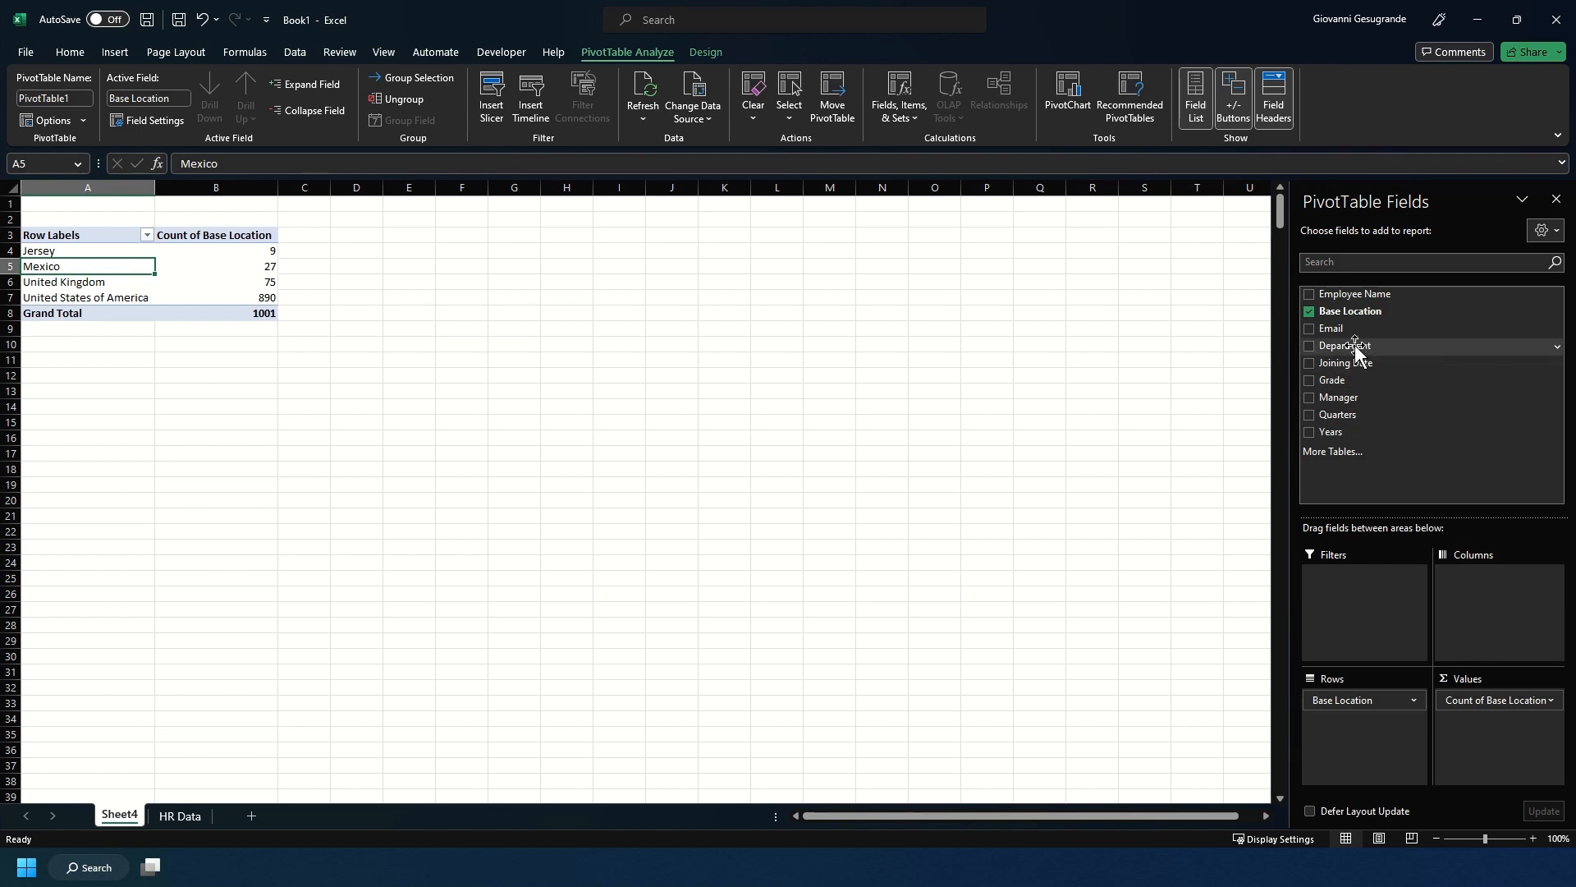
# - Break the Base Location counts down by Department across the columns, and highlight the Accounting & Finance and IT columns
pyautogui.moveTo(1355, 346); pyautogui.dragTo(1357, 717)
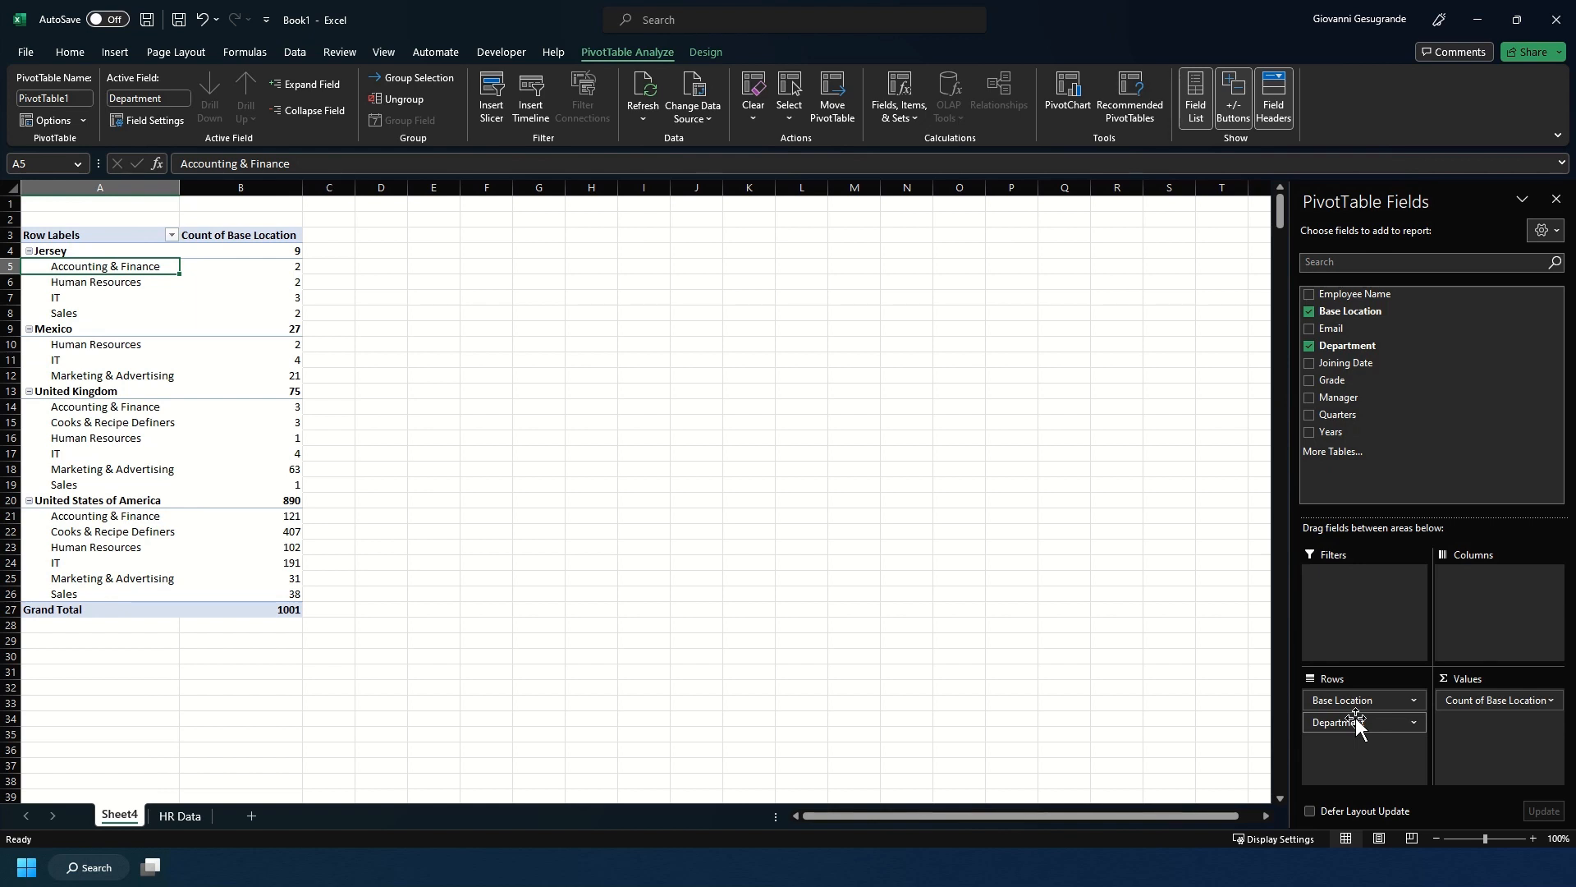
pyautogui.moveTo(1356, 722); pyautogui.dragTo(1509, 612)
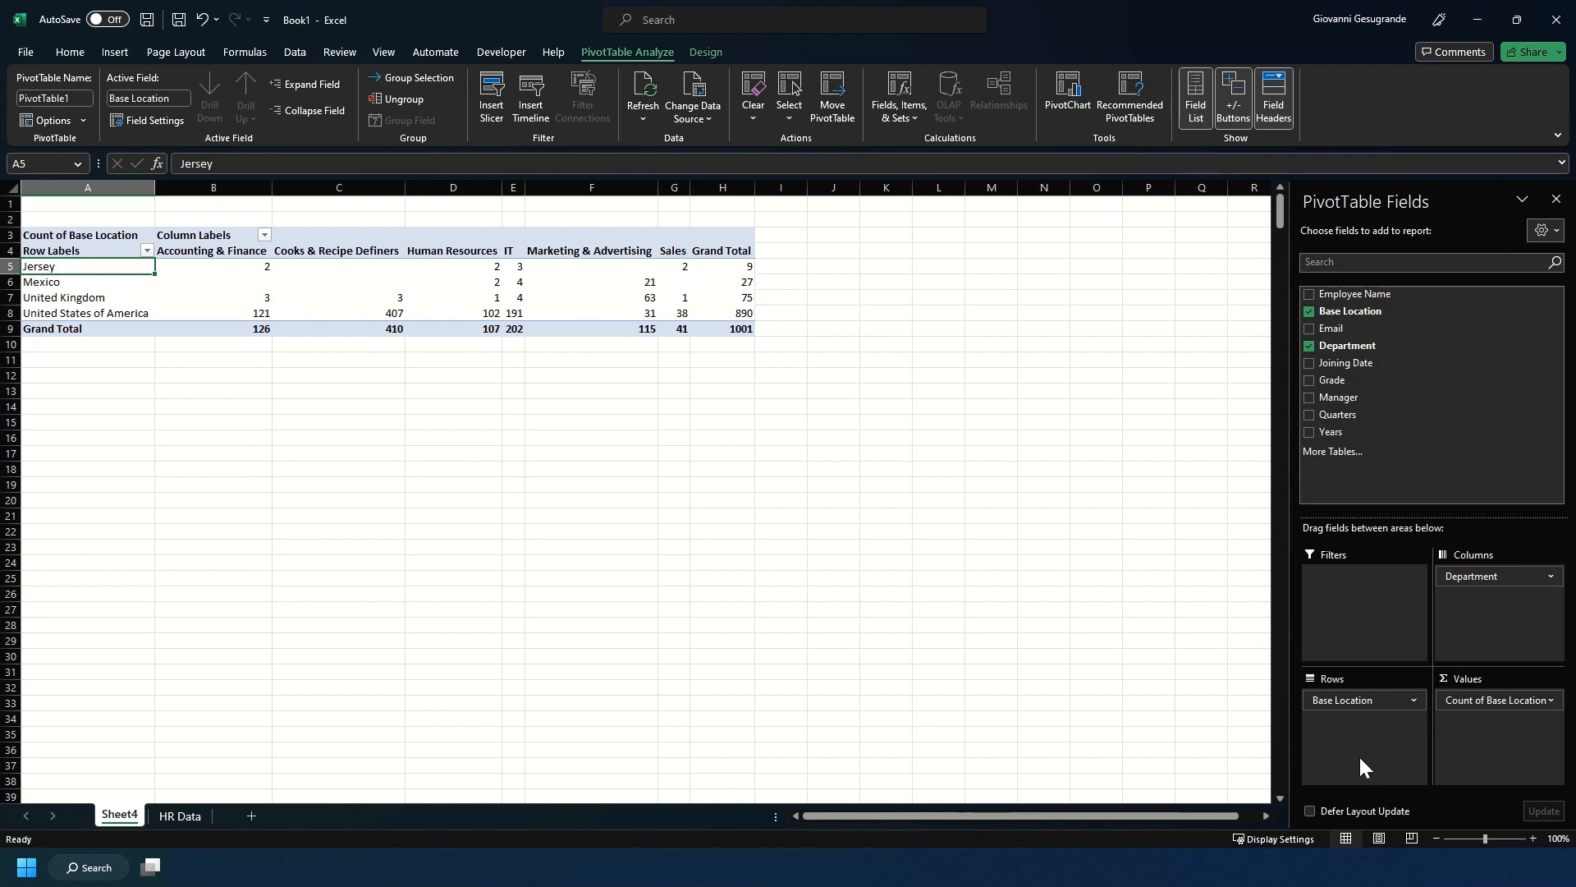
pyautogui.moveTo(1364, 691); pyautogui.dragTo(1385, 749)
pyautogui.click(214, 187)
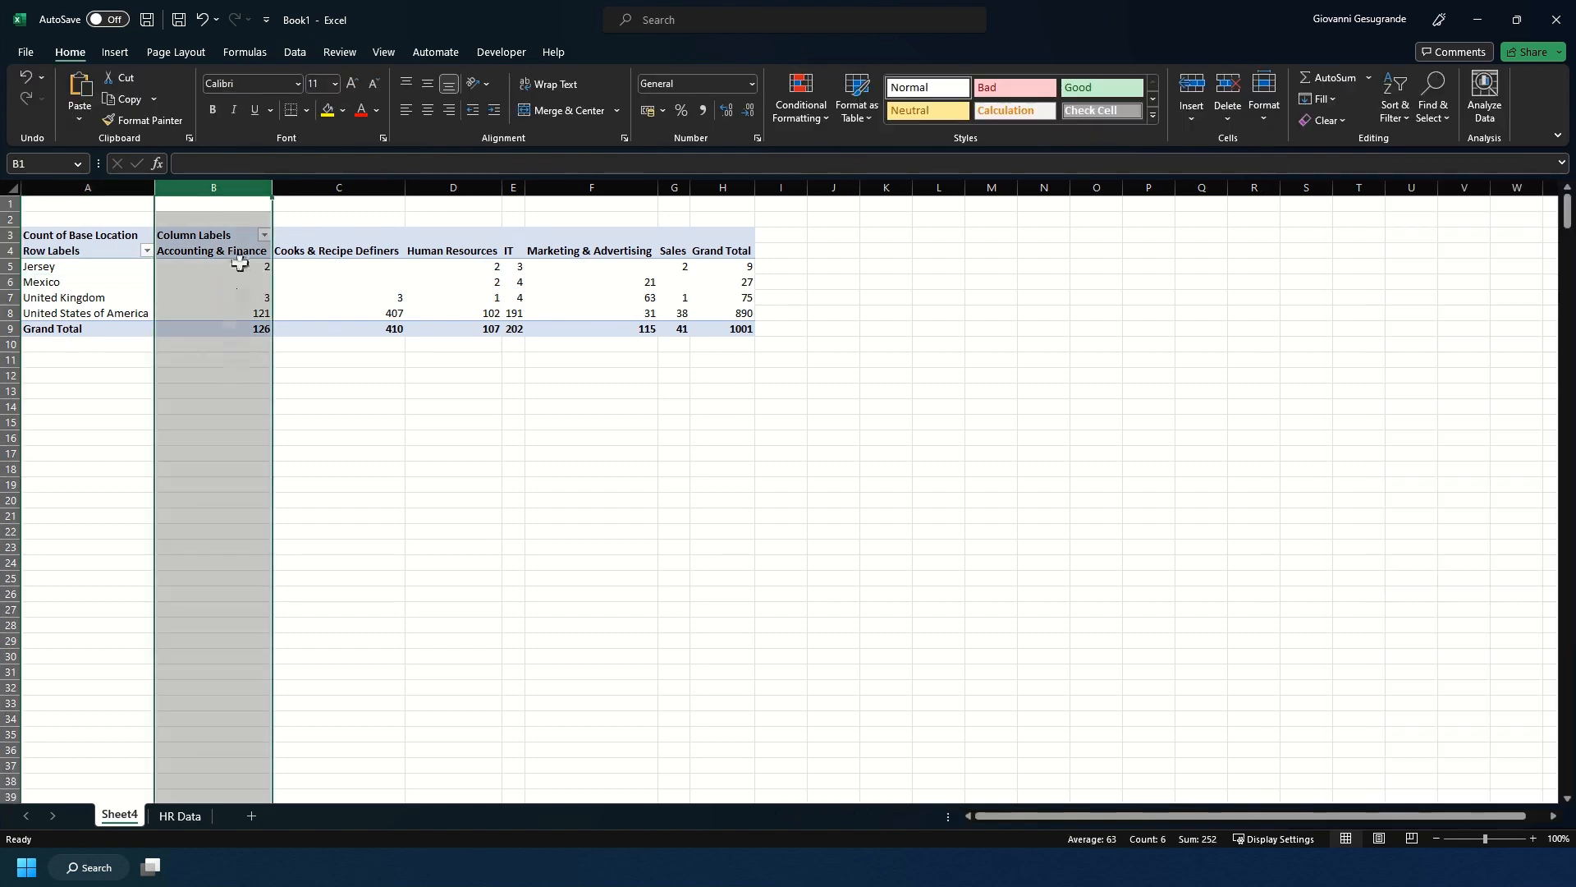
pyautogui.click(230, 331)
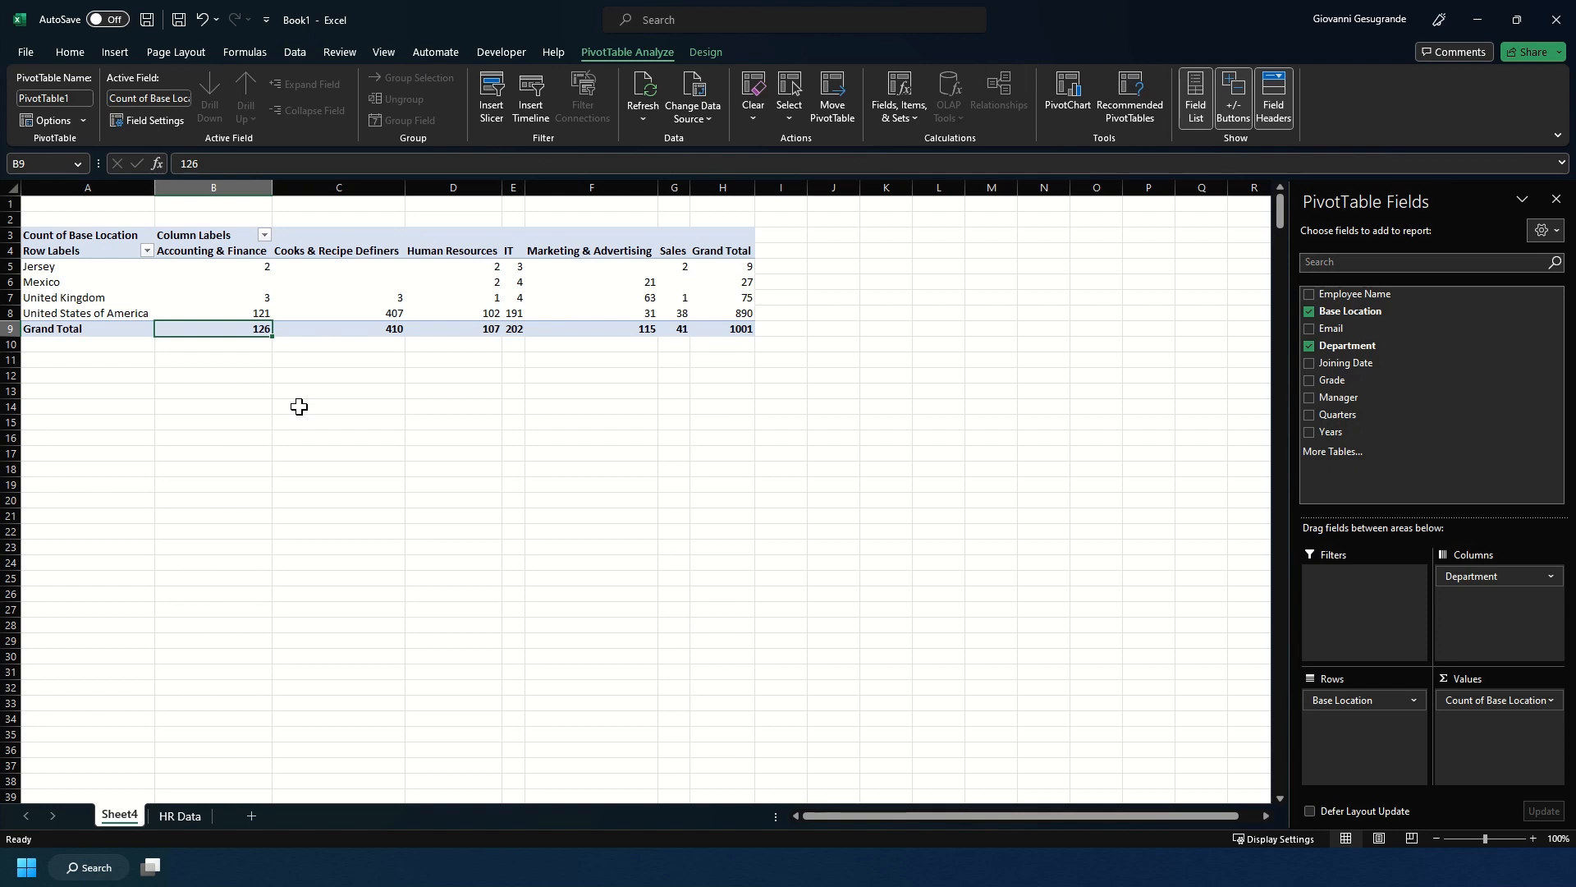
pyautogui.click(512, 182)
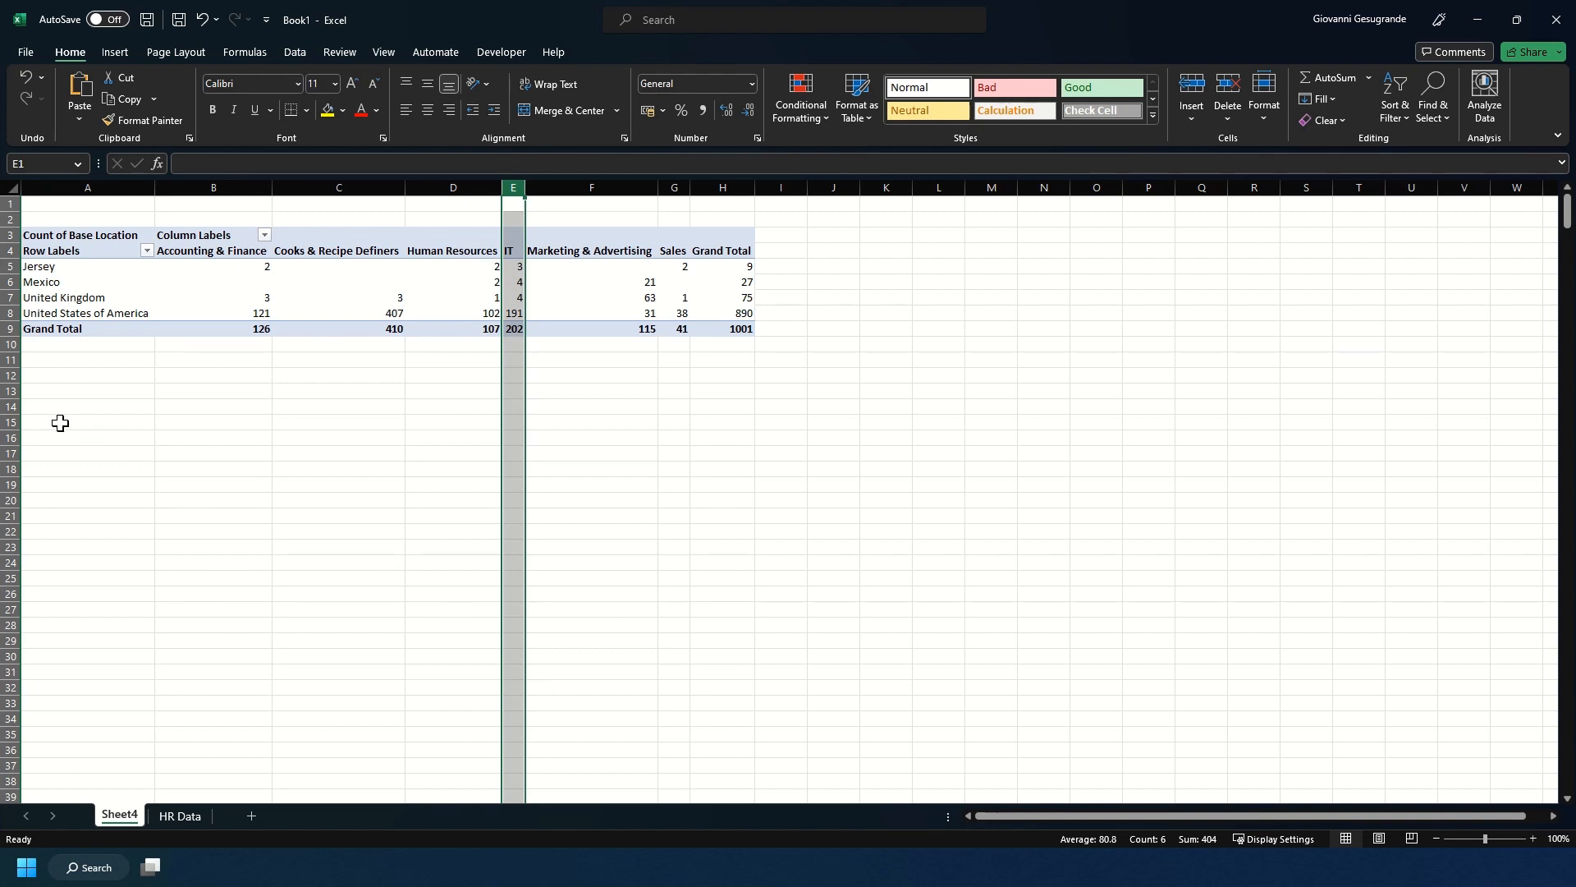
pyautogui.click(114, 236)
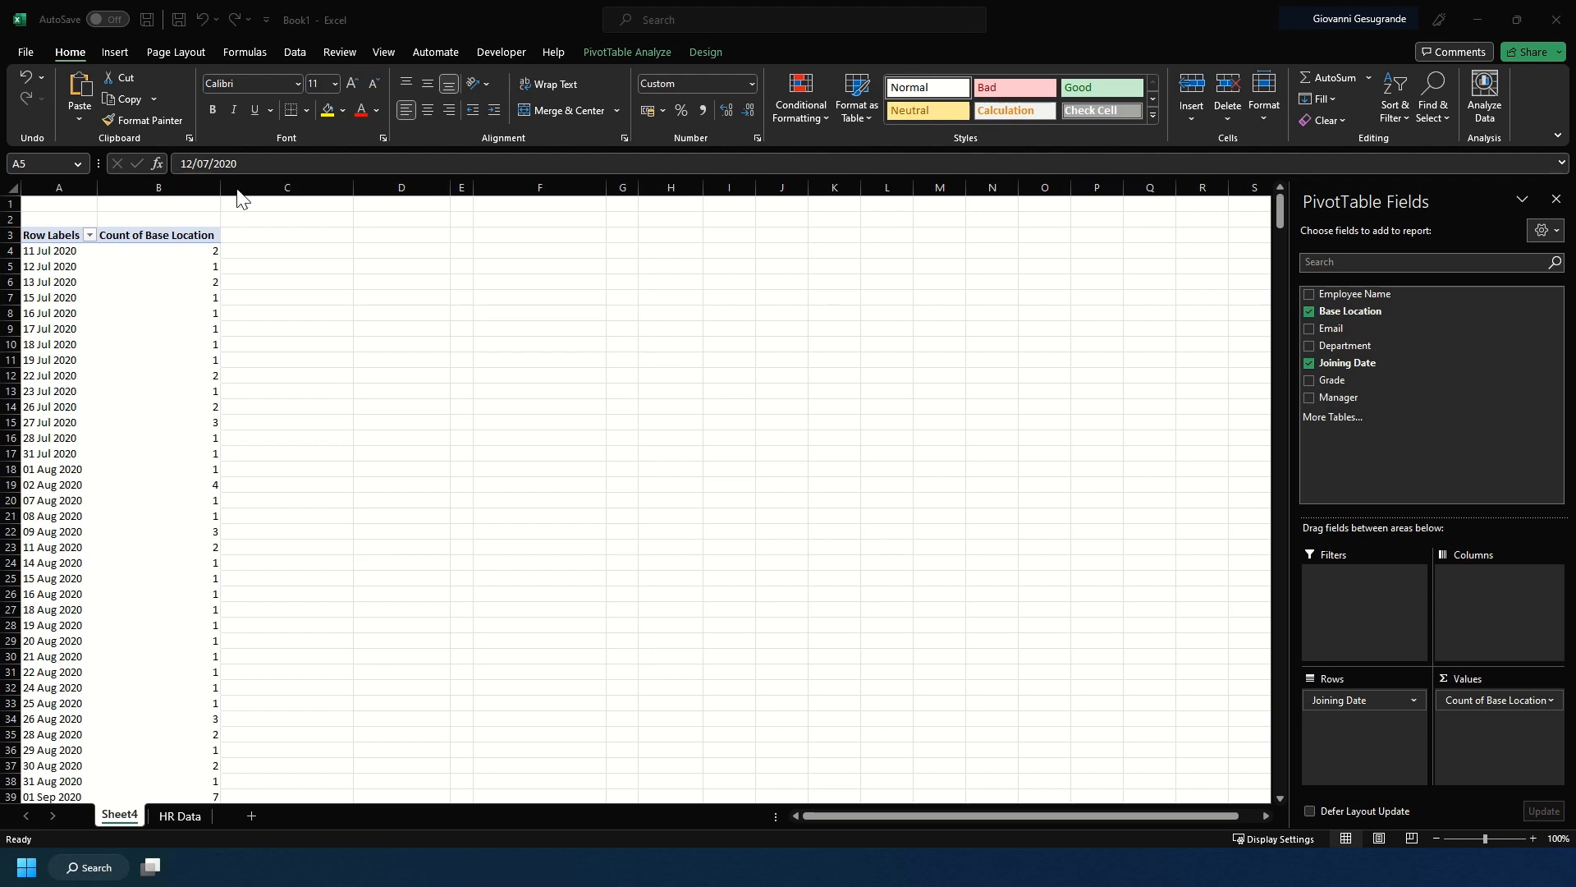
# - Examine the individual Joining Date row labels and their counts through the whole length of the pivot table
pyautogui.click(28, 285)
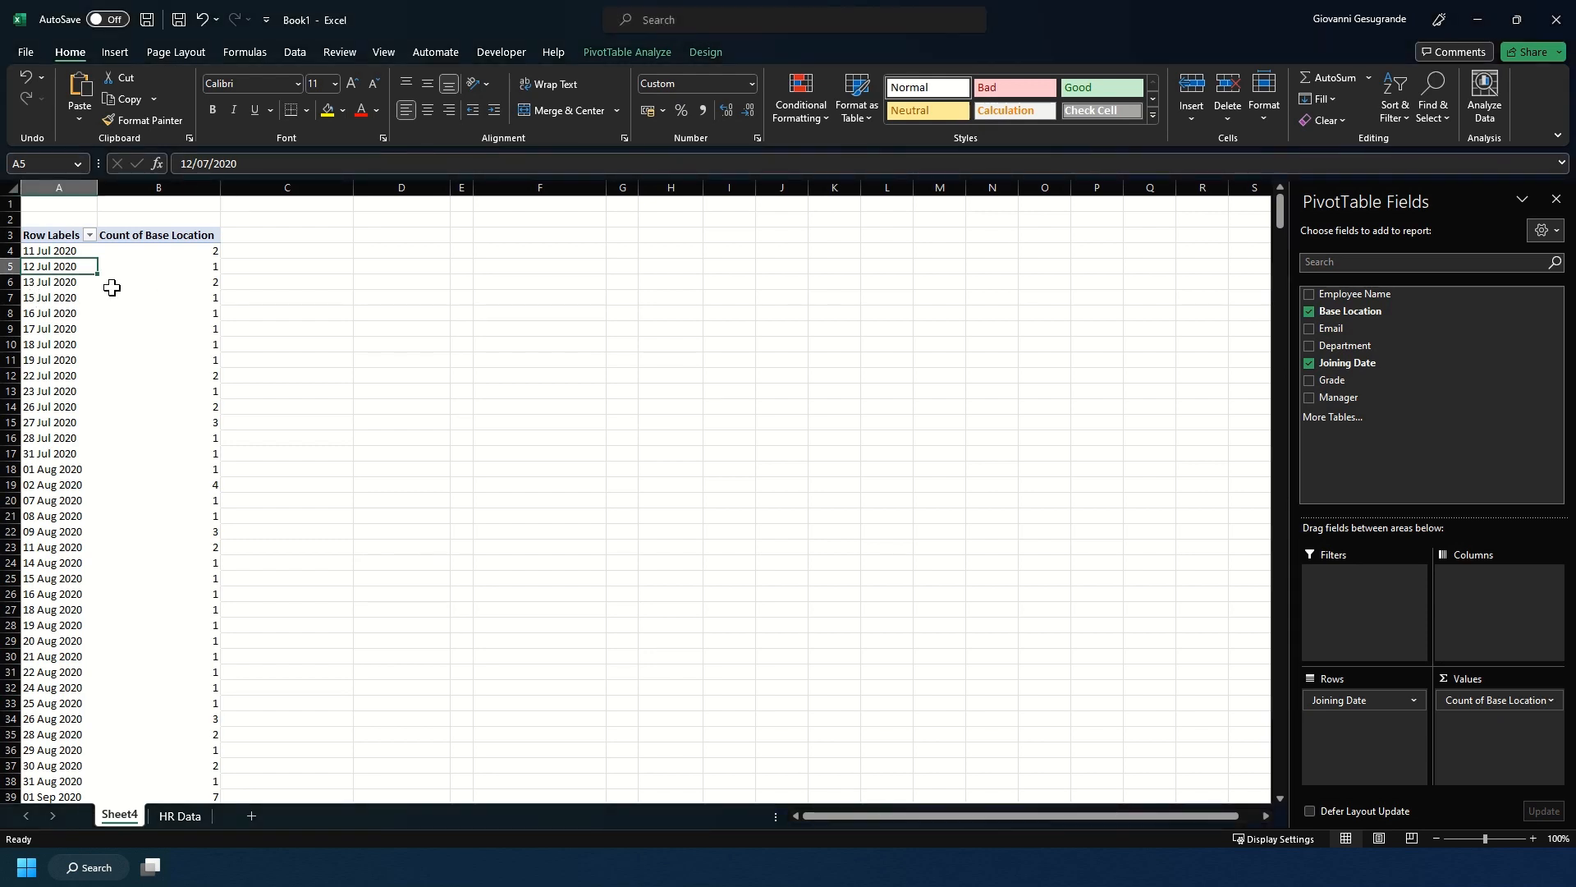
pyautogui.click(63, 253)
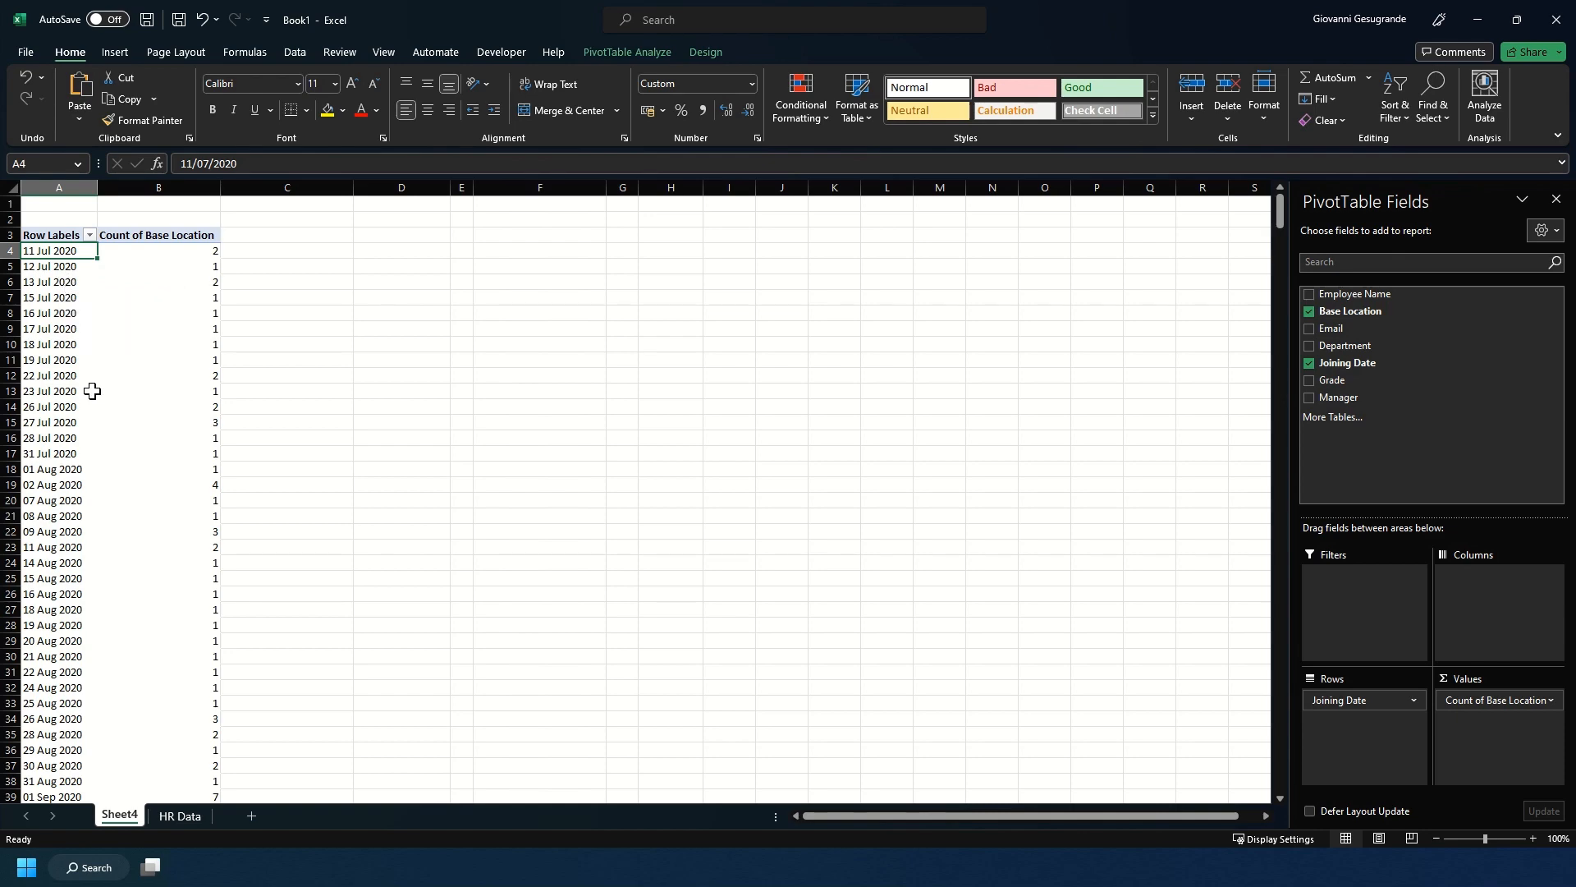
pyautogui.scroll(-20, 92, 391)
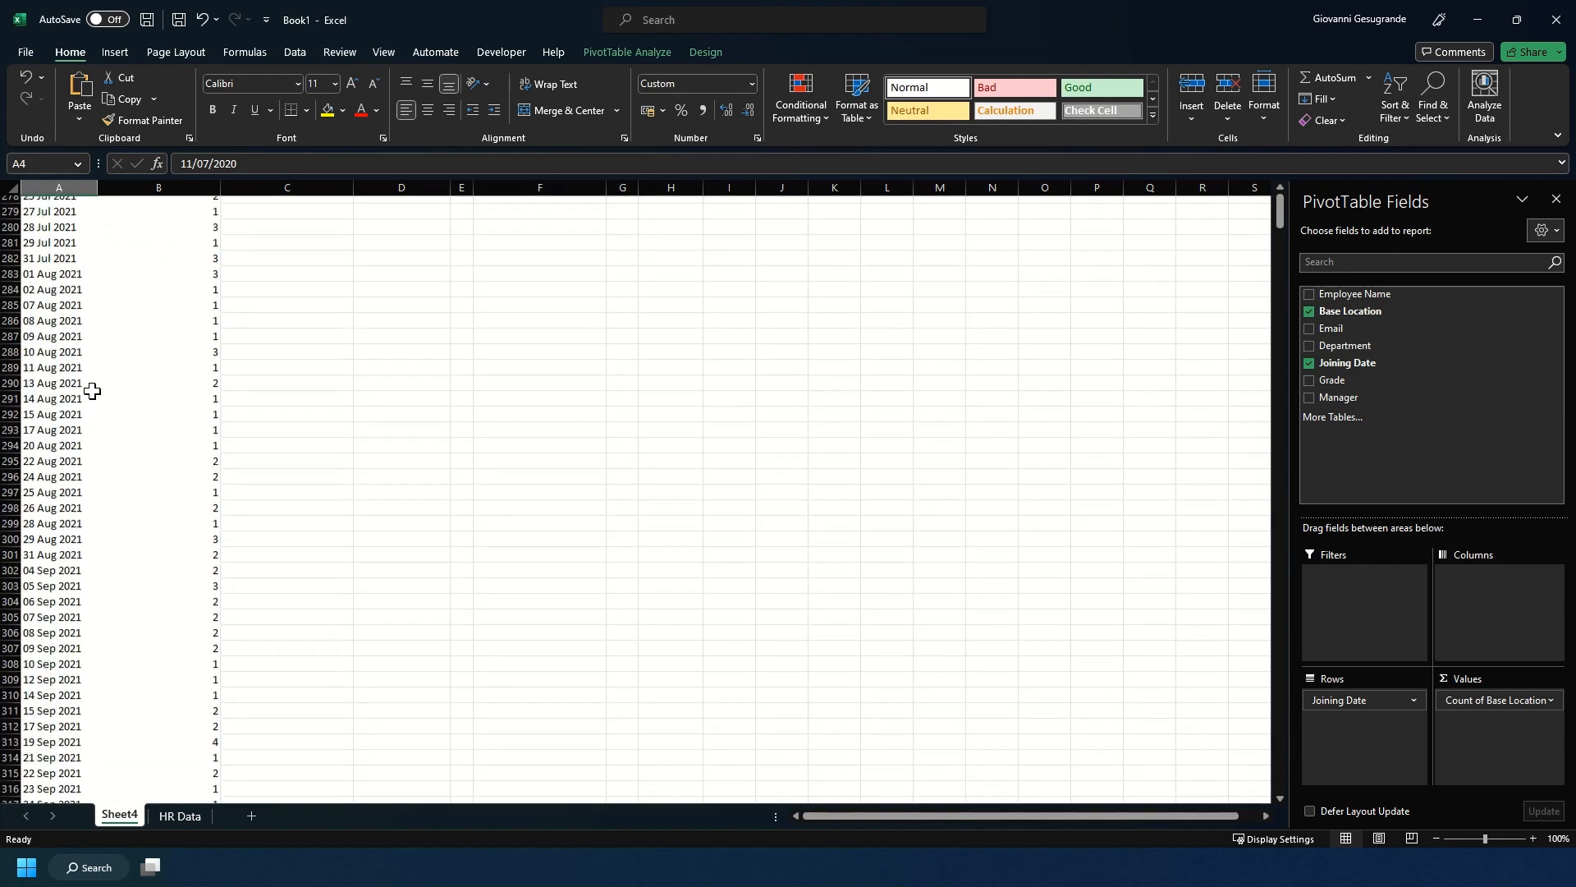
pyautogui.scroll(-20, 92, 391)
pyautogui.scroll(-3, 92, 390)
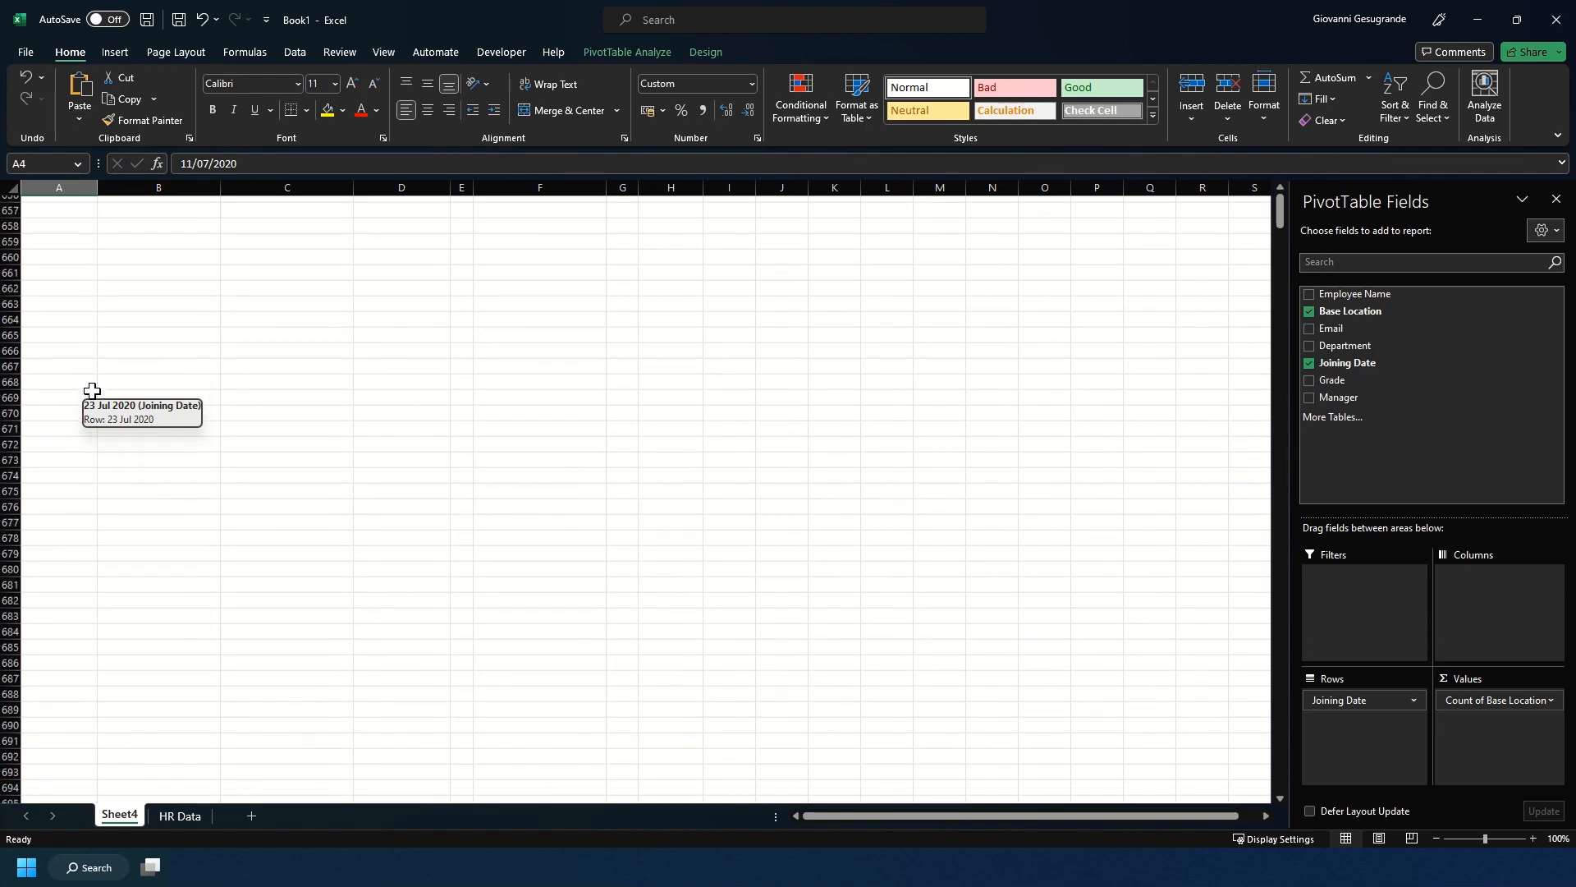
pyautogui.scroll(14, 91, 390)
pyautogui.scroll(-2, 91, 390)
pyautogui.scroll(20, 92, 390)
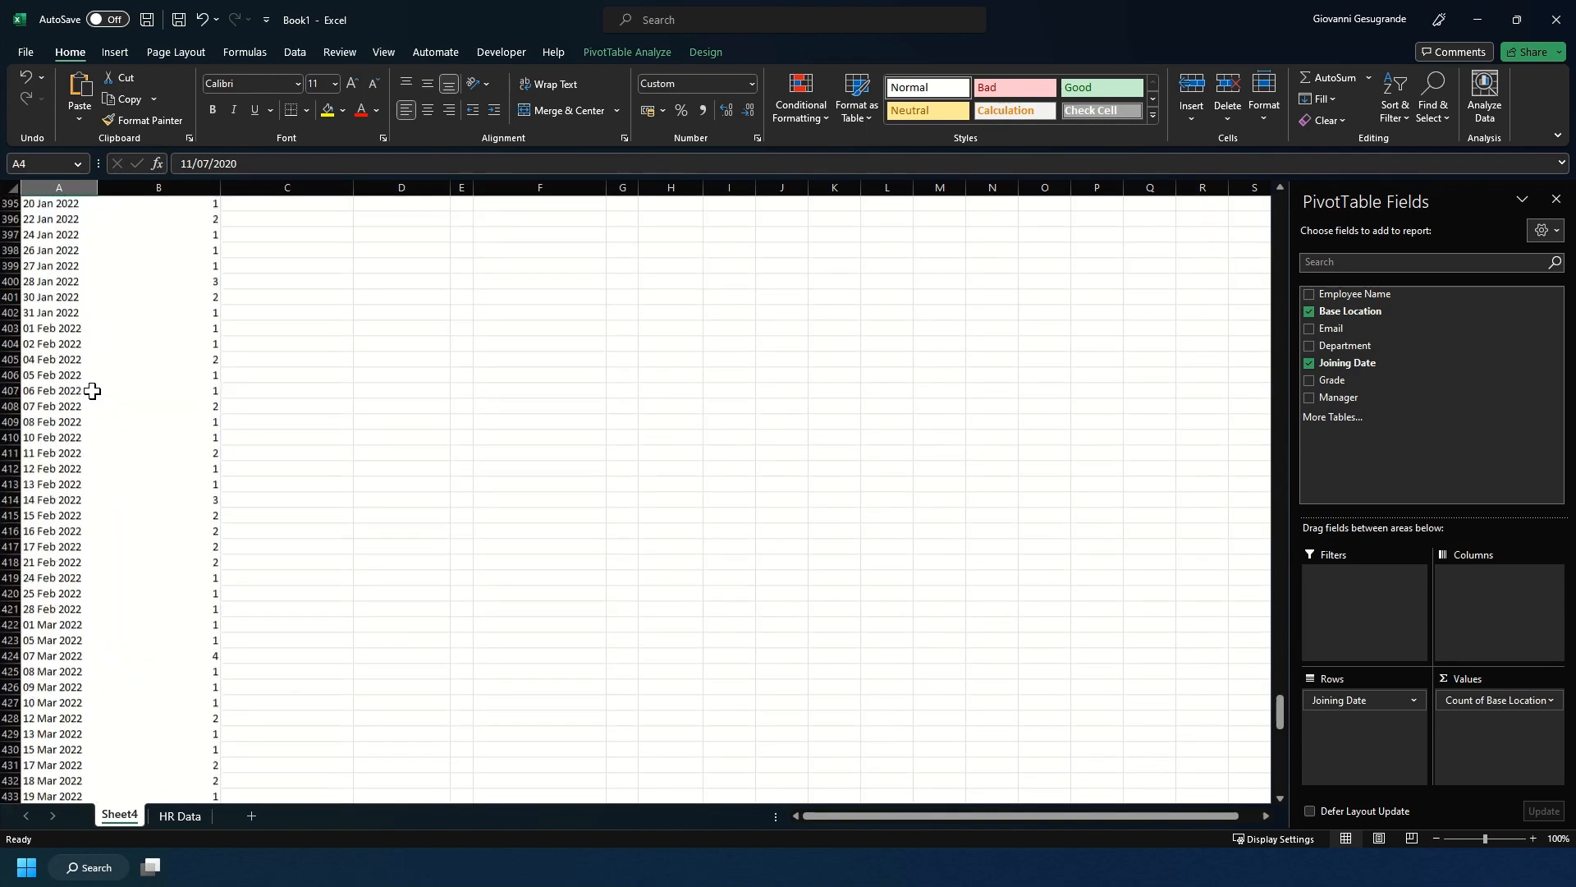
pyautogui.scroll(20, 92, 390)
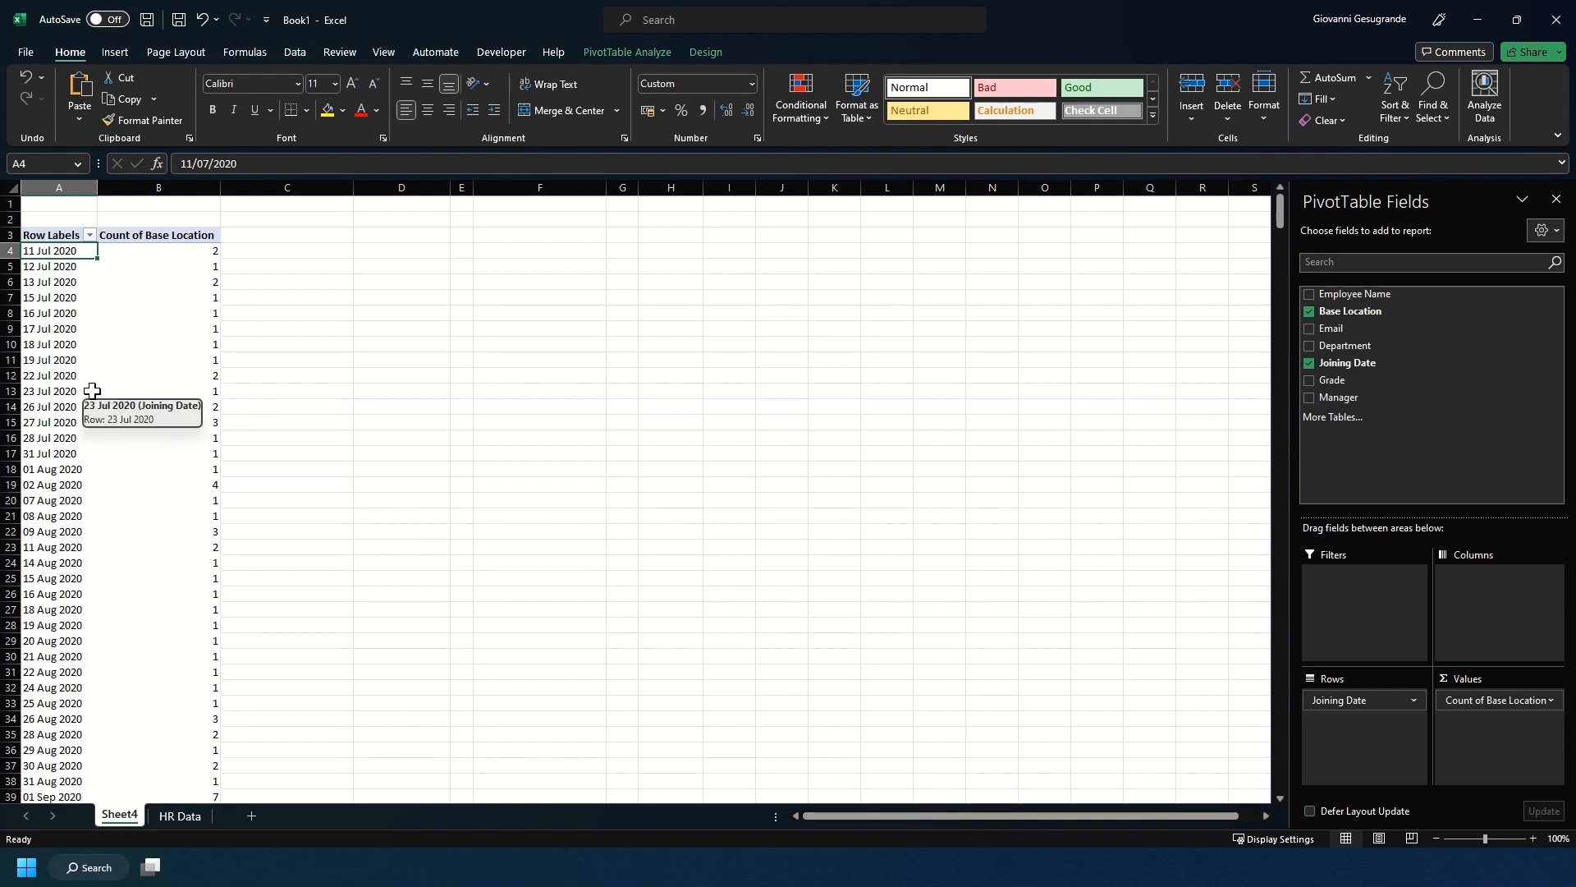
# - Group the Joining Date row labels by Years only, starting at 11/07/2019 and ending at 08/11/2023
pyautogui.click(50, 360)
pyautogui.rightClick(50, 360)
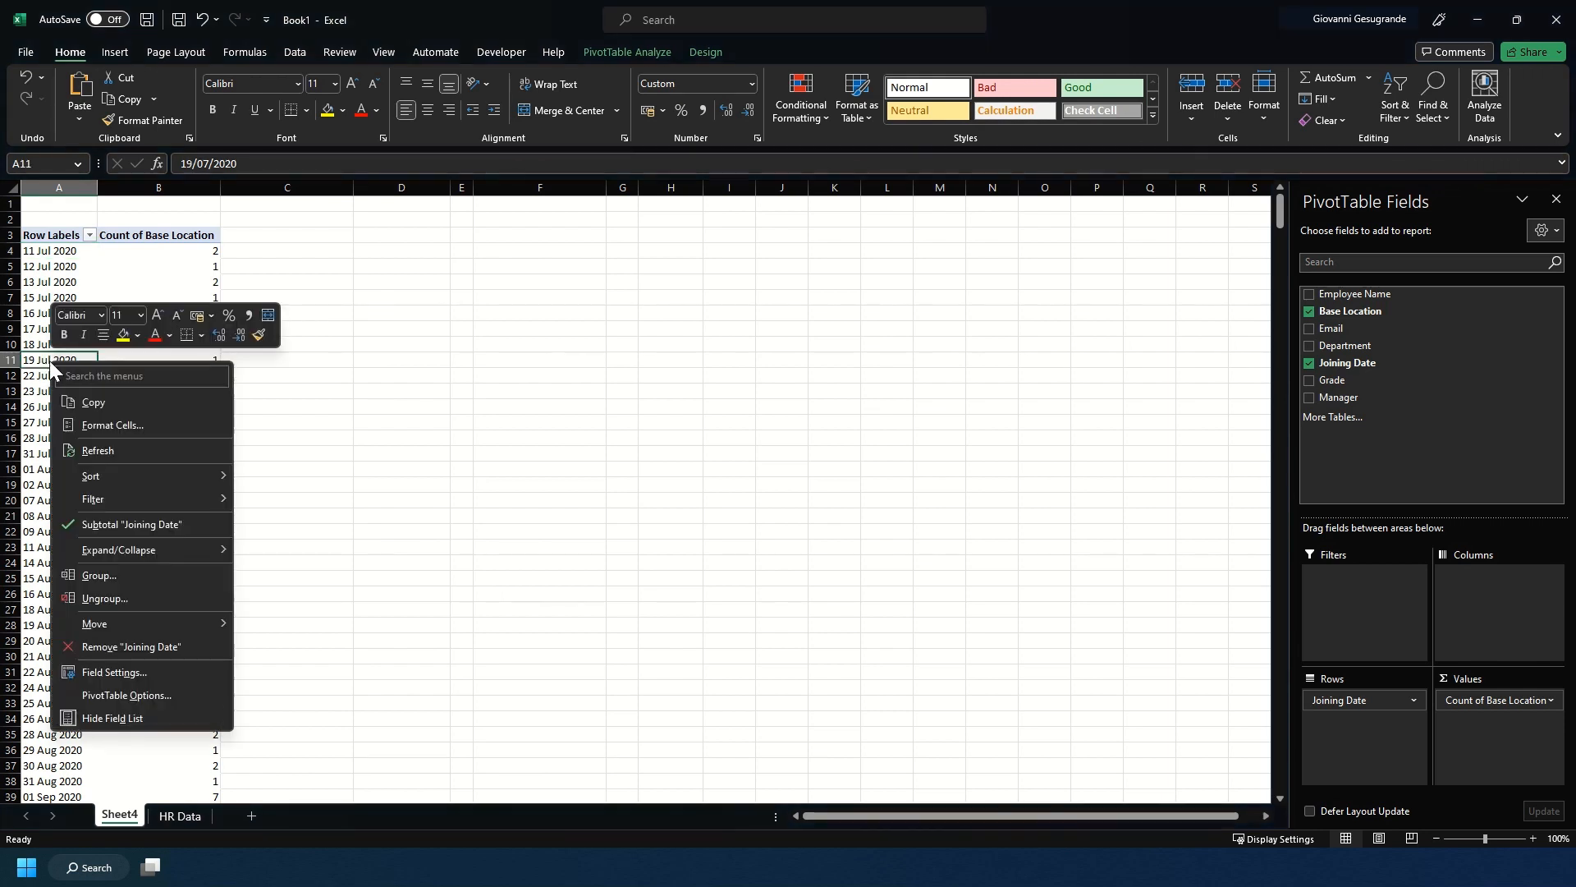
pyautogui.click(130, 575)
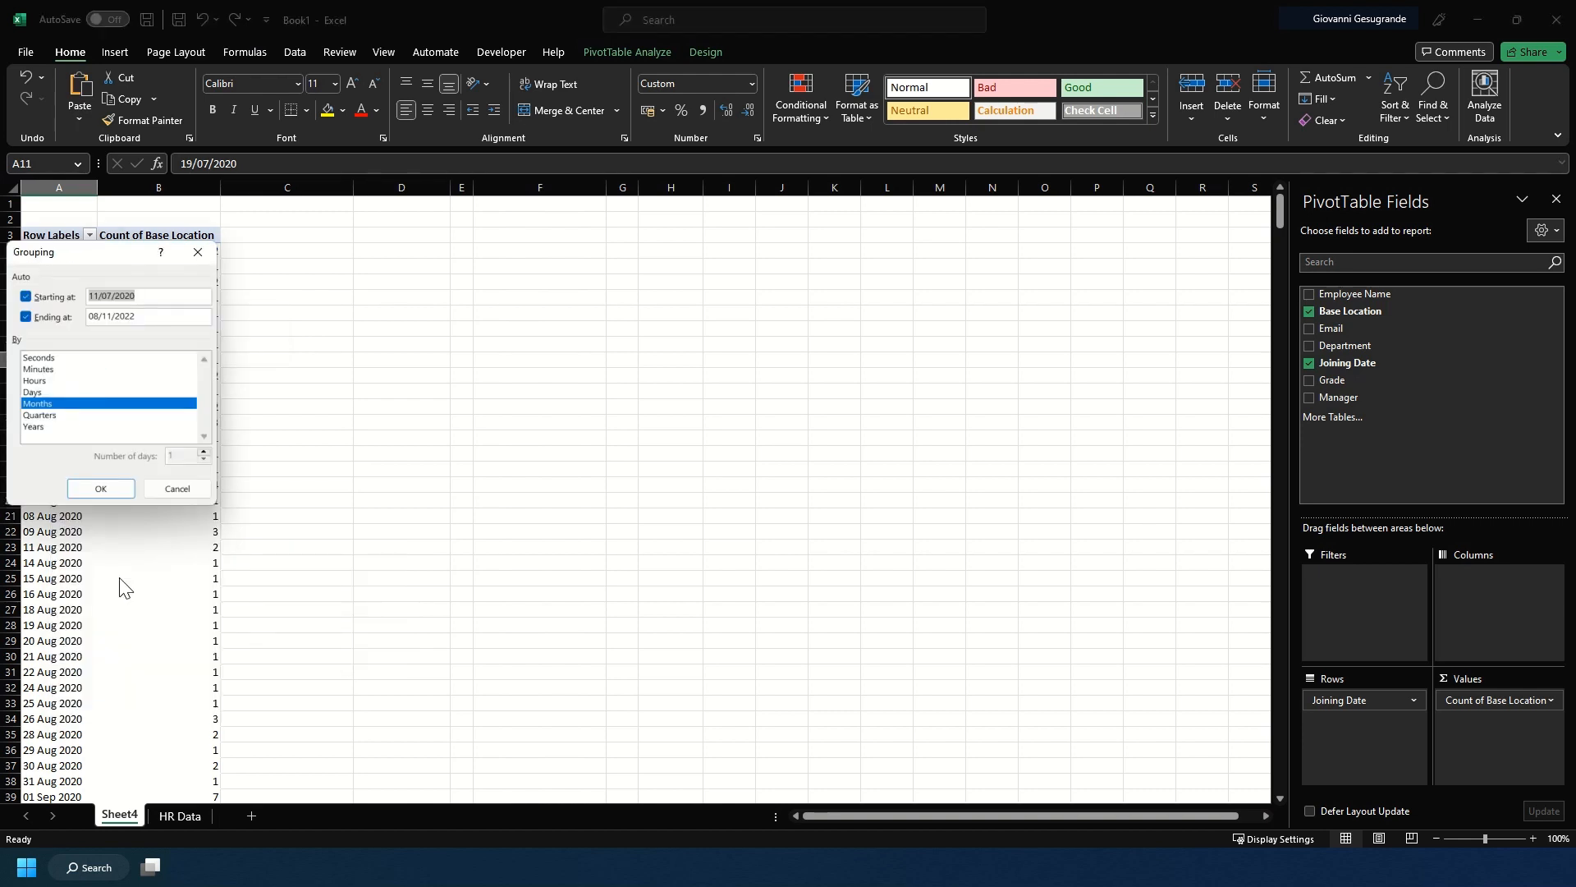
pyautogui.moveTo(55, 249); pyautogui.dragTo(355, 296)
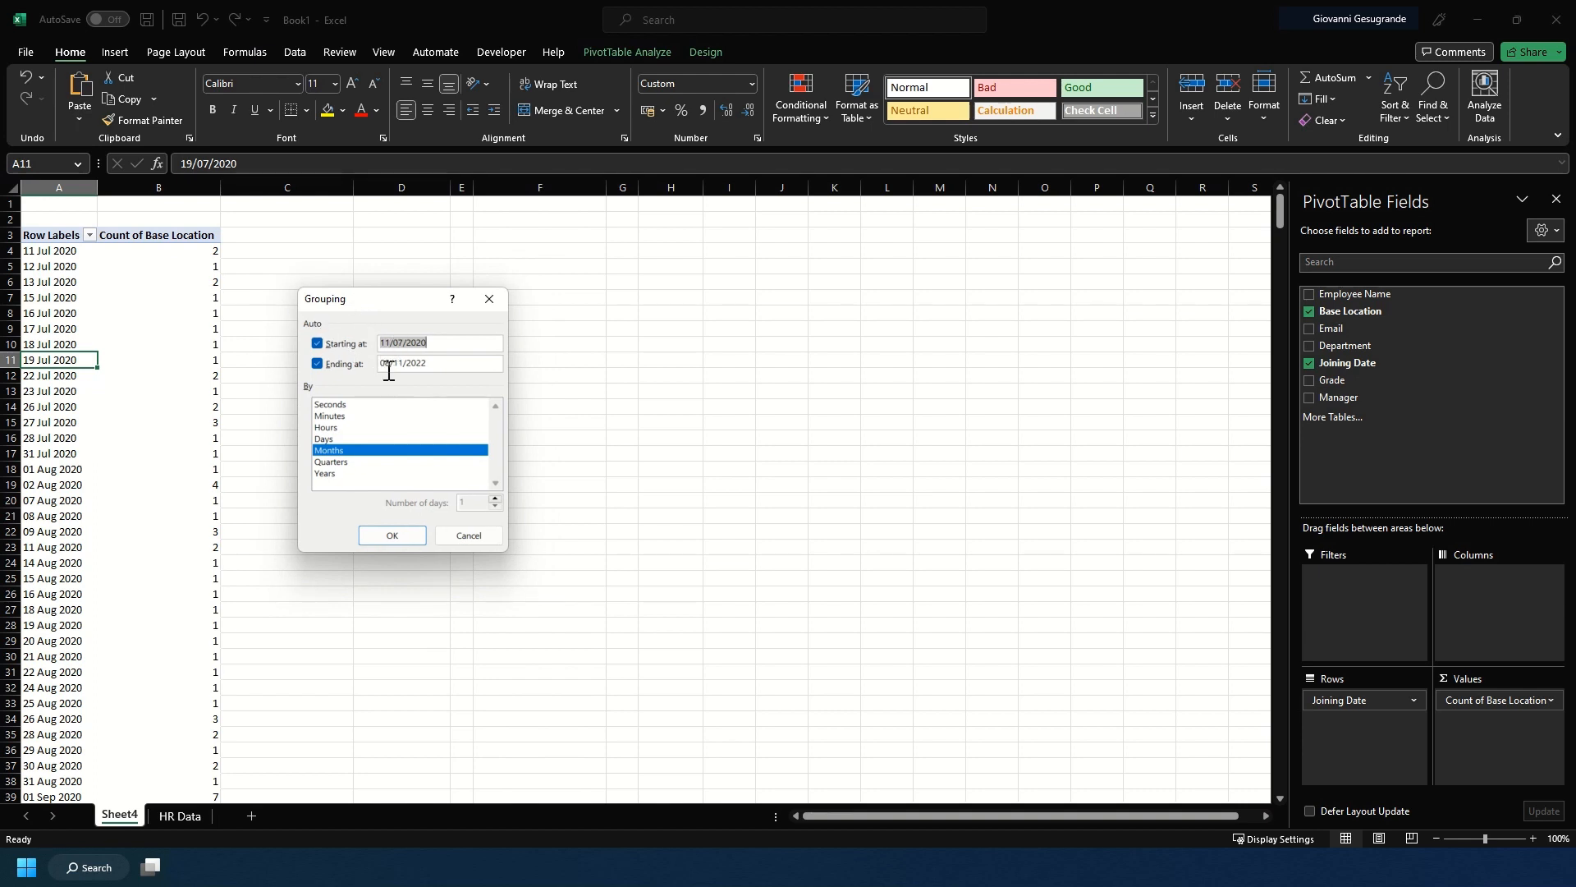
pyautogui.click(429, 341)
pyautogui.click(337, 474)
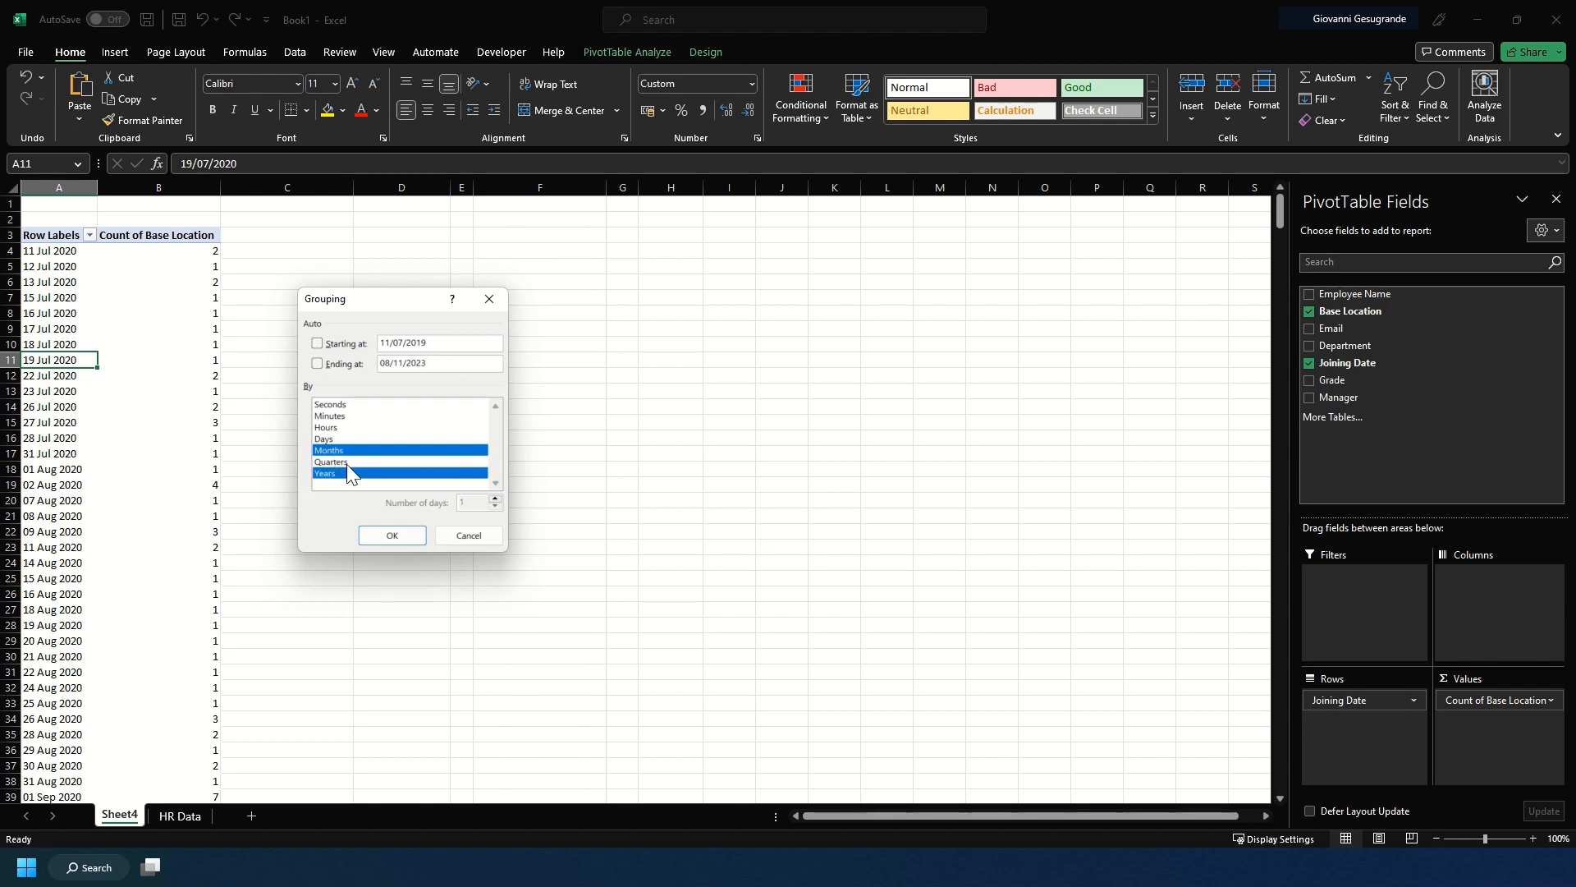
pyautogui.click(348, 449)
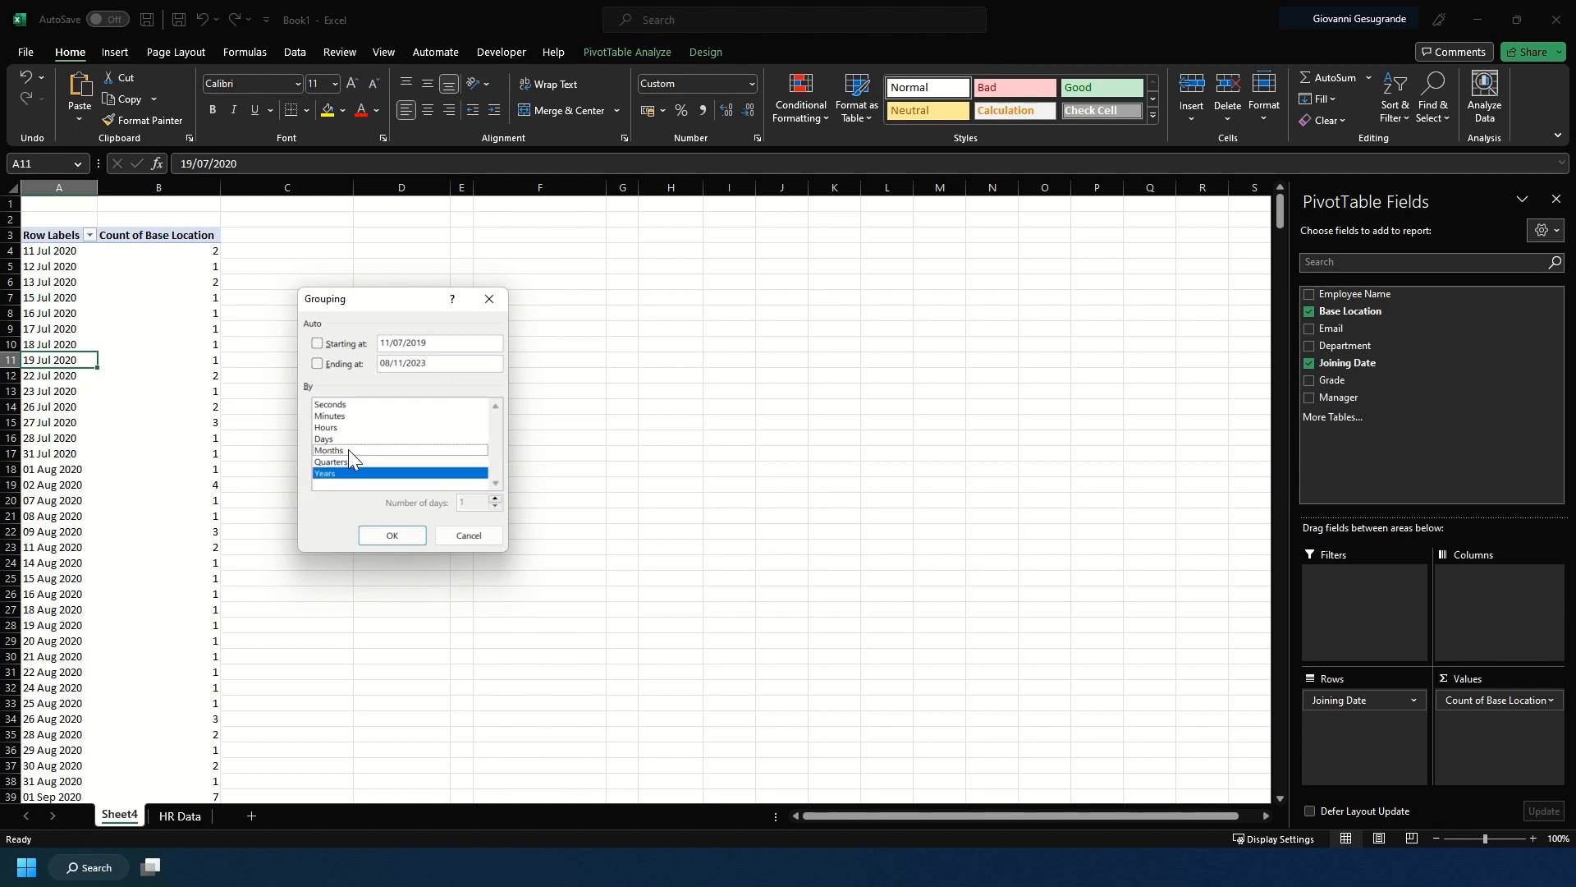
pyautogui.click(392, 535)
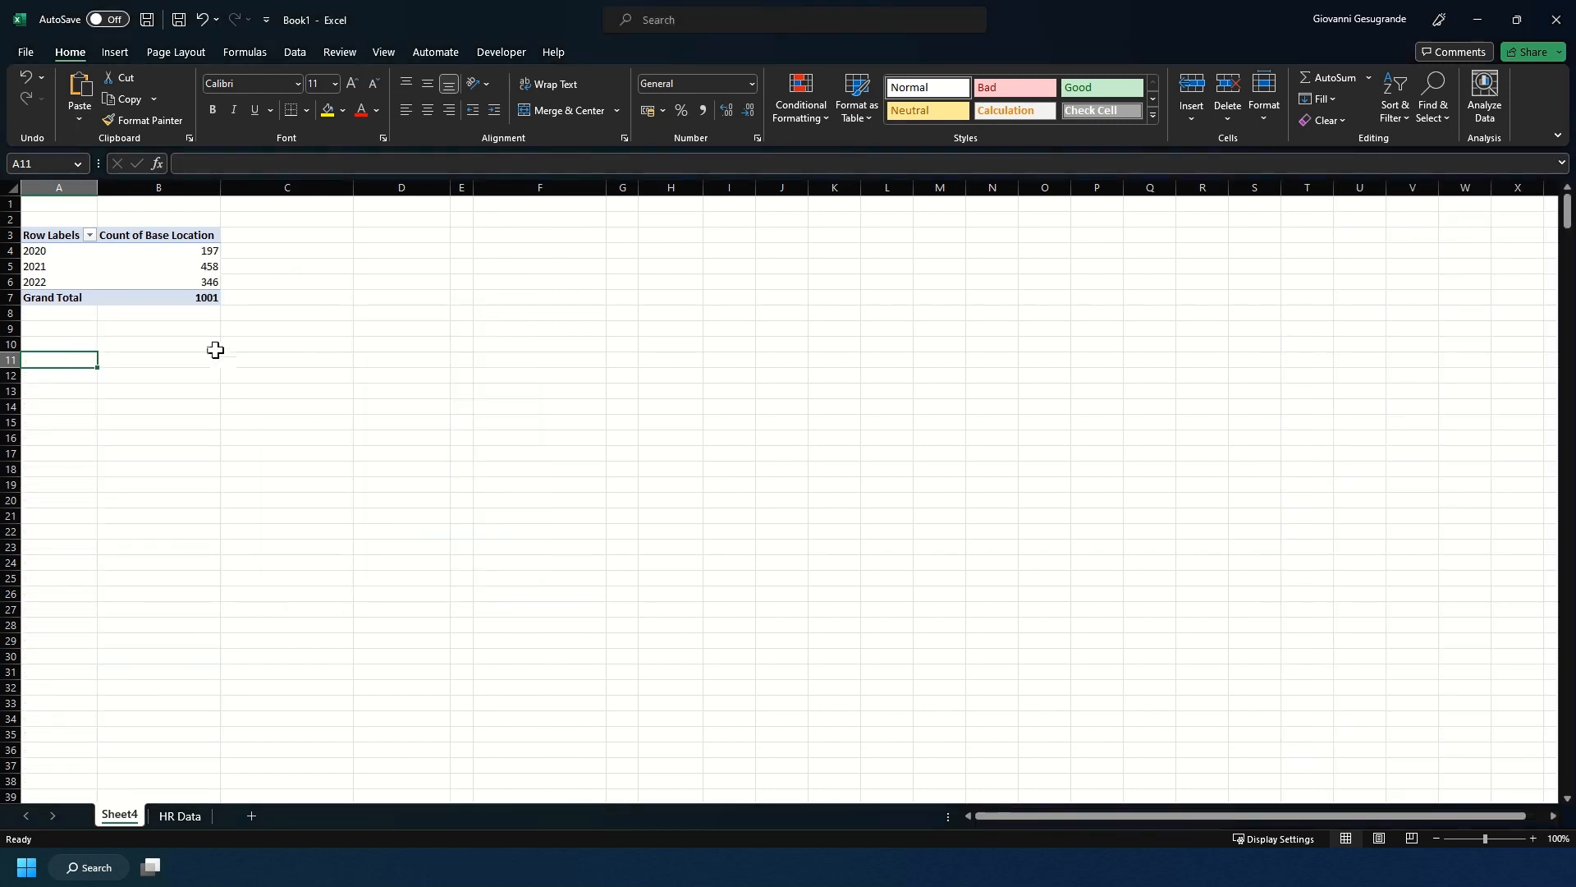
# - Examine the 2020, 2021 and 2022 row labels and their Base Location counts in the pivot table
pyautogui.moveTo(49, 251); pyautogui.dragTo(49, 281)
pyautogui.click(177, 265)
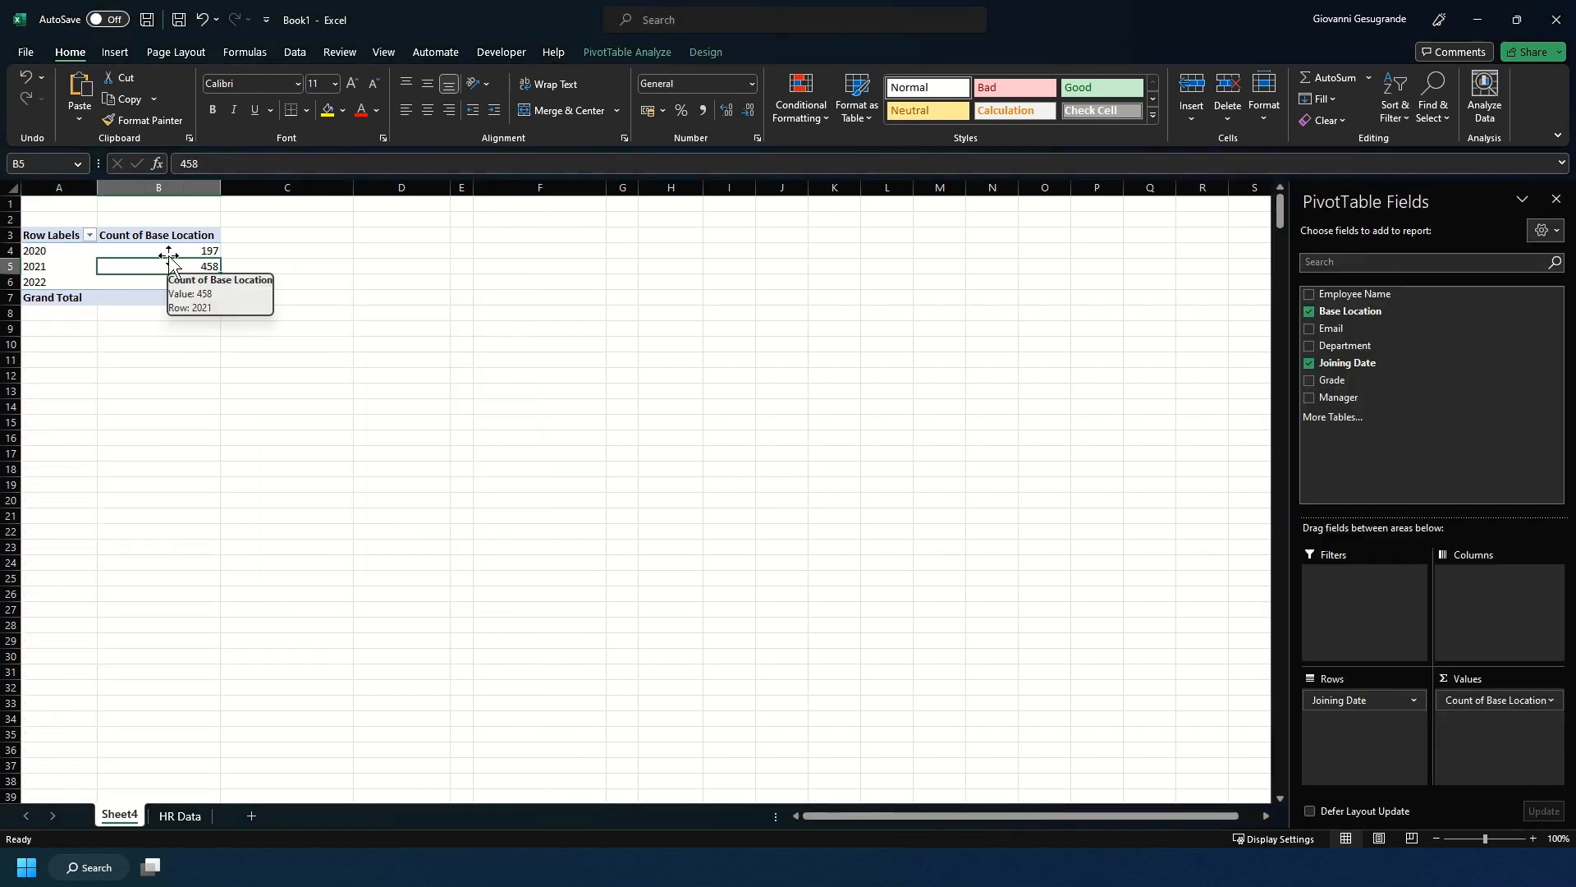
pyautogui.click(182, 251)
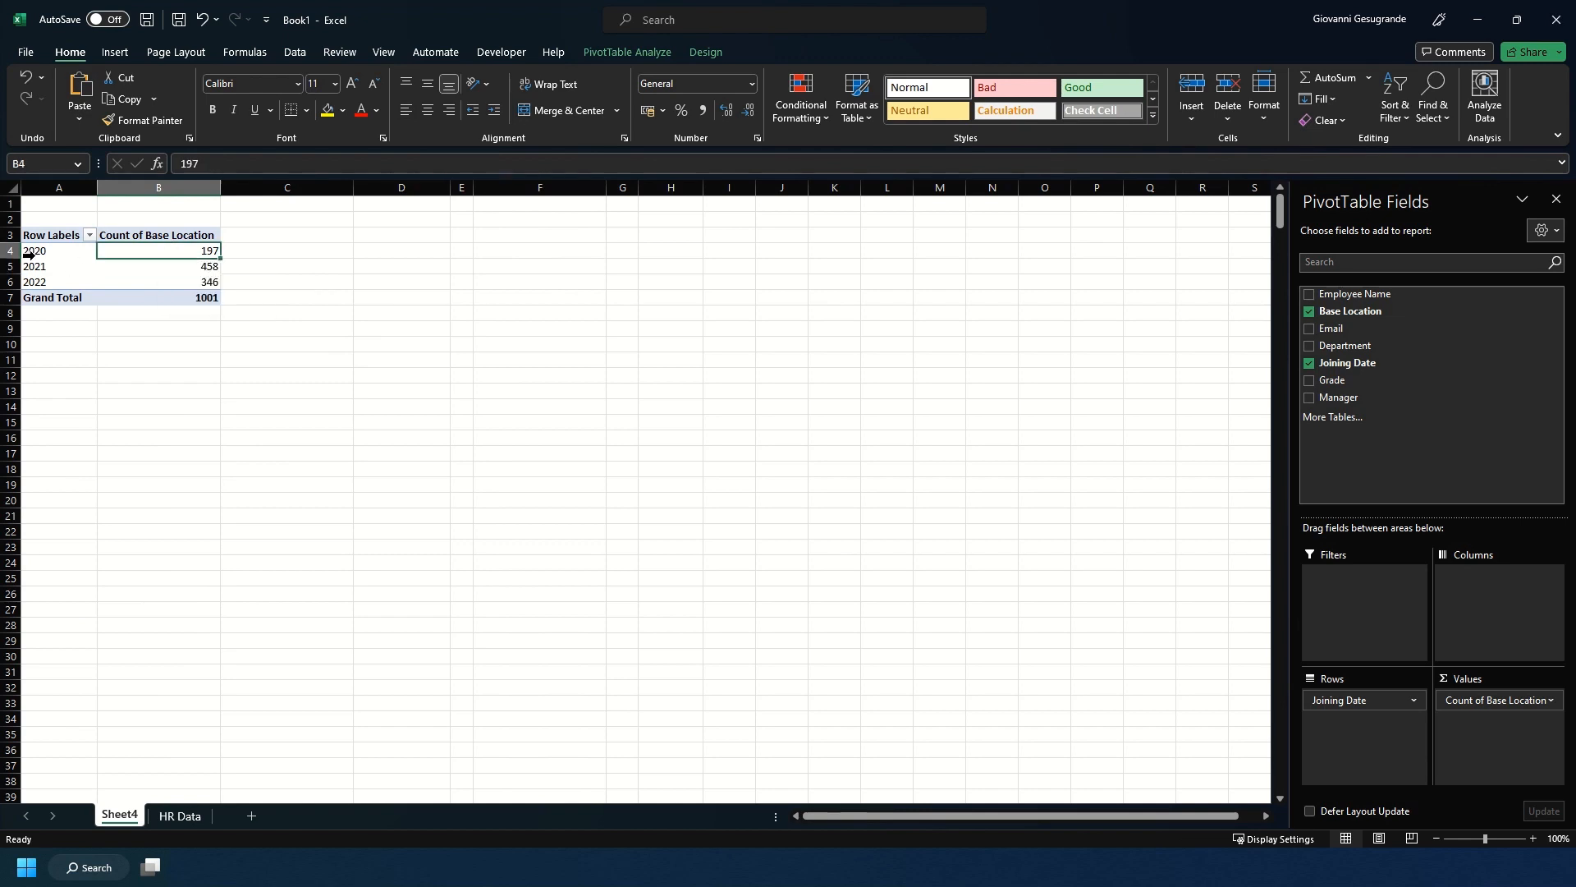
pyautogui.click(60, 250)
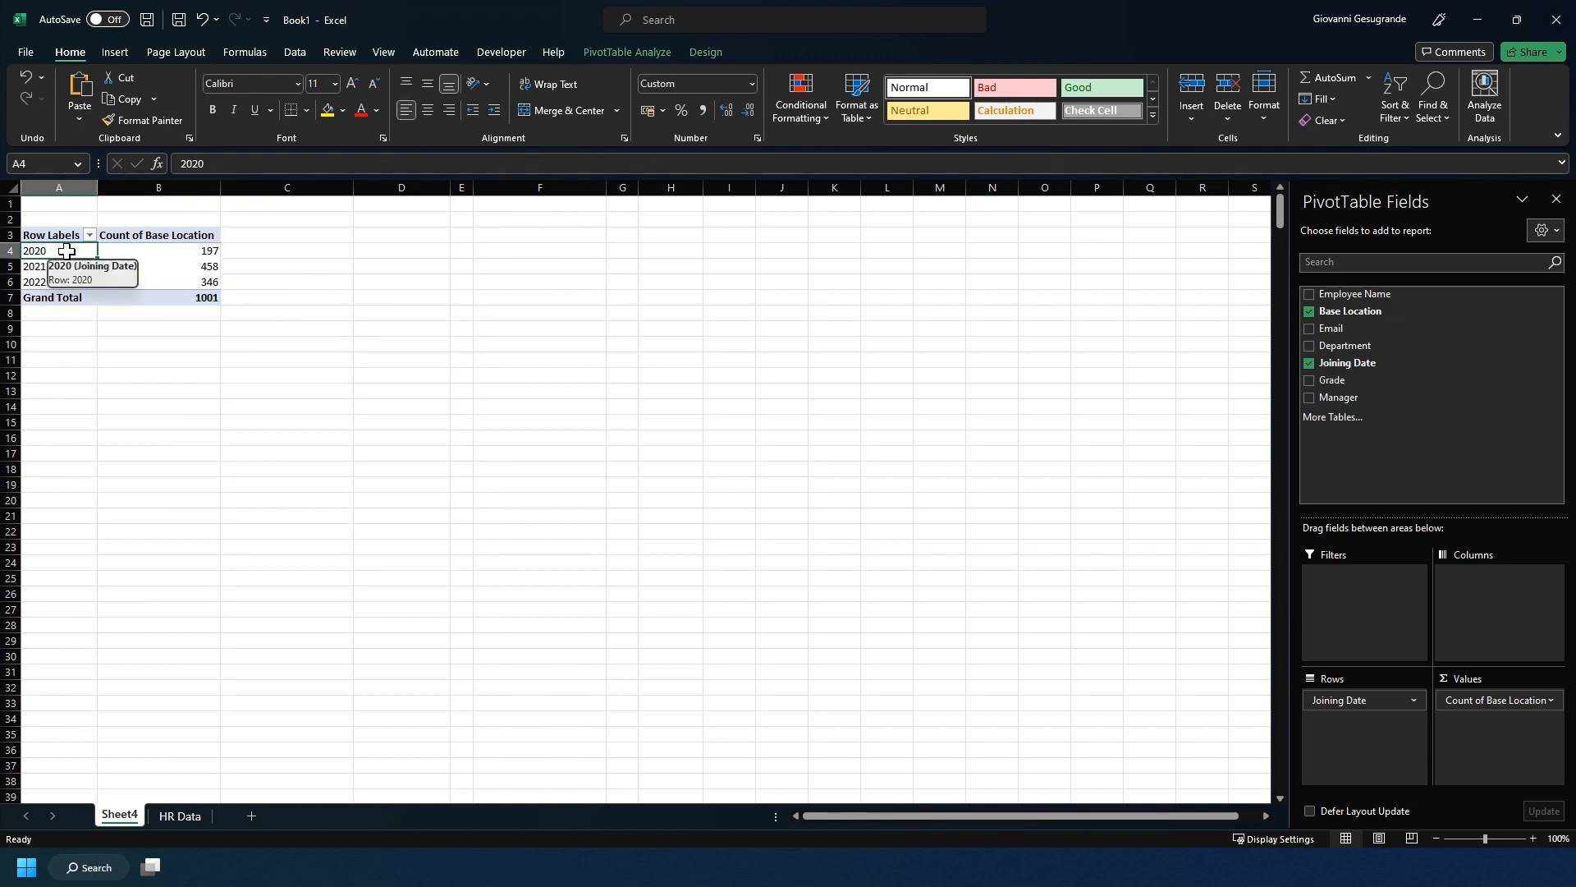
pyautogui.click(185, 264)
pyautogui.click(49, 267)
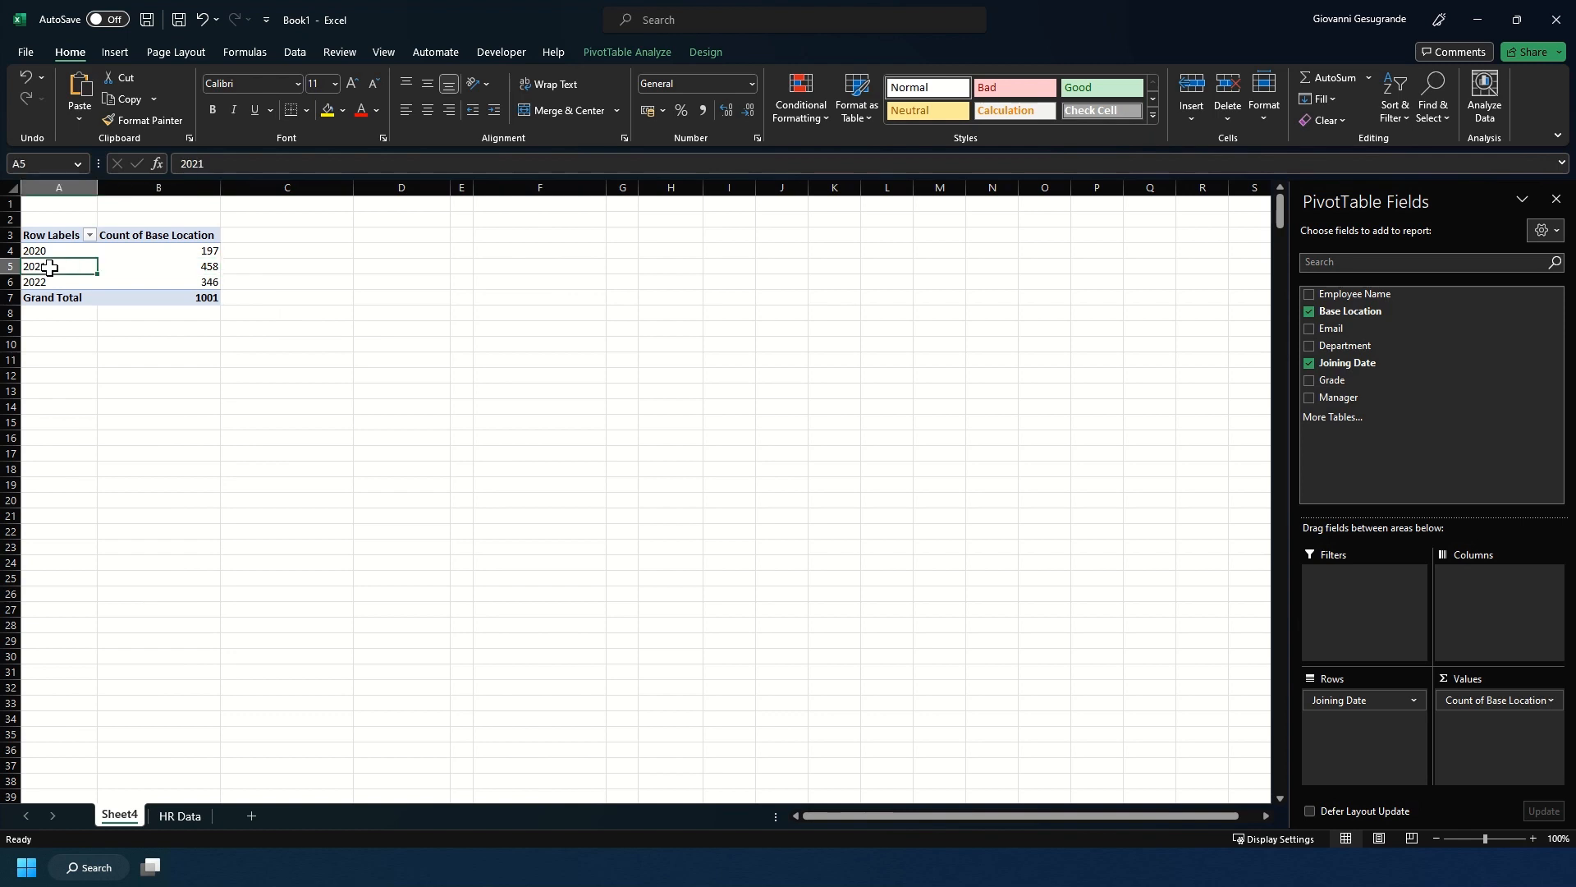
pyautogui.click(201, 282)
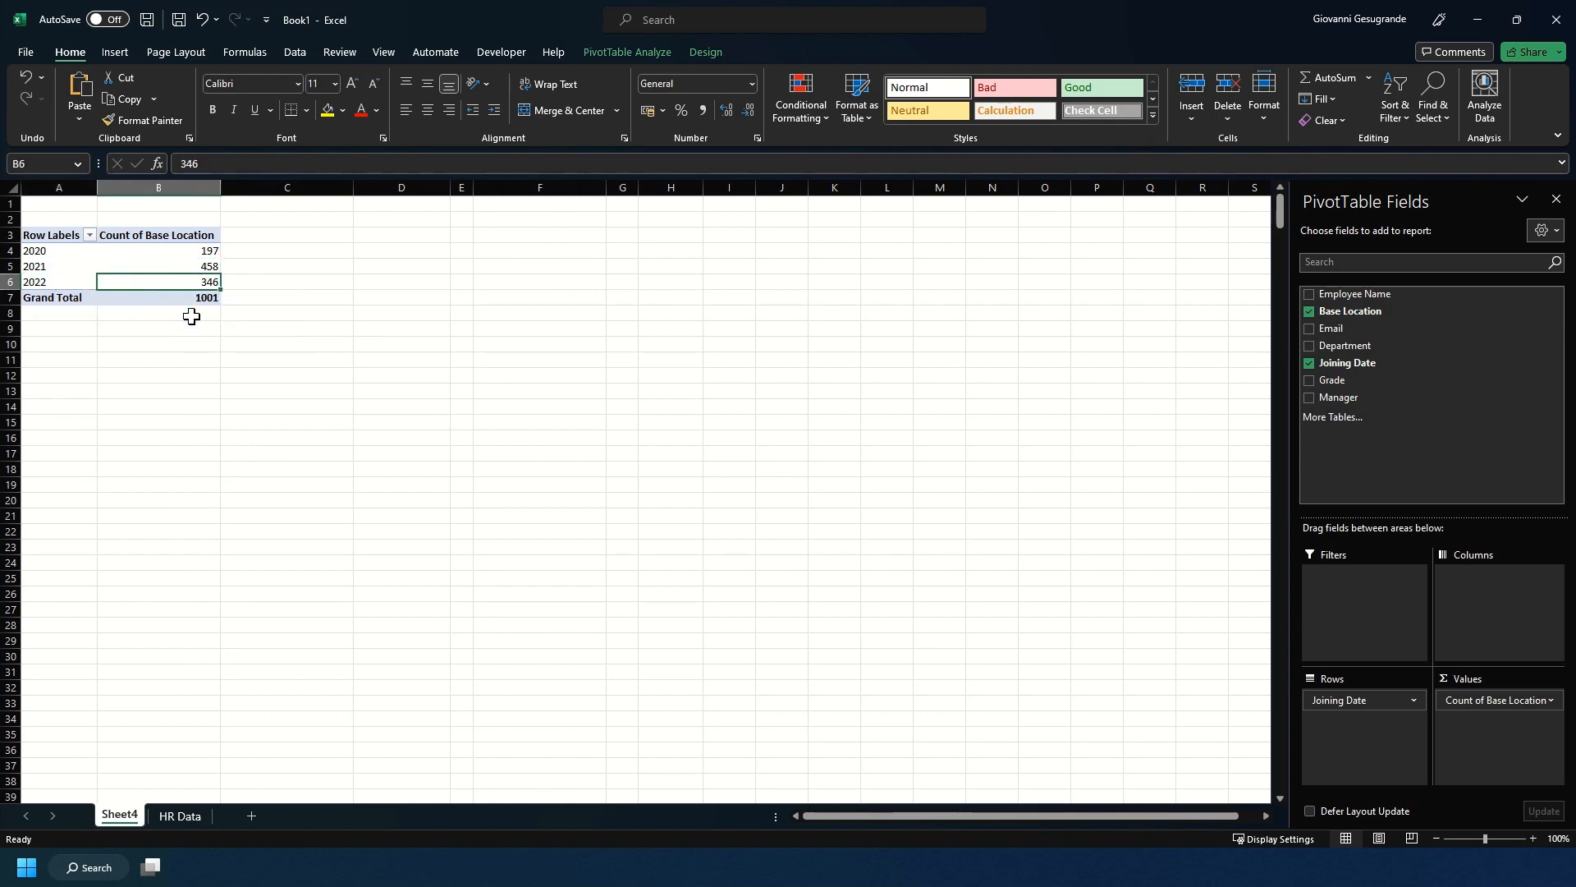
# - Drill into the 2021 count to extract its employee records, and check the years listed in the Joining Date filter
pyautogui.doubleClick(192, 260)
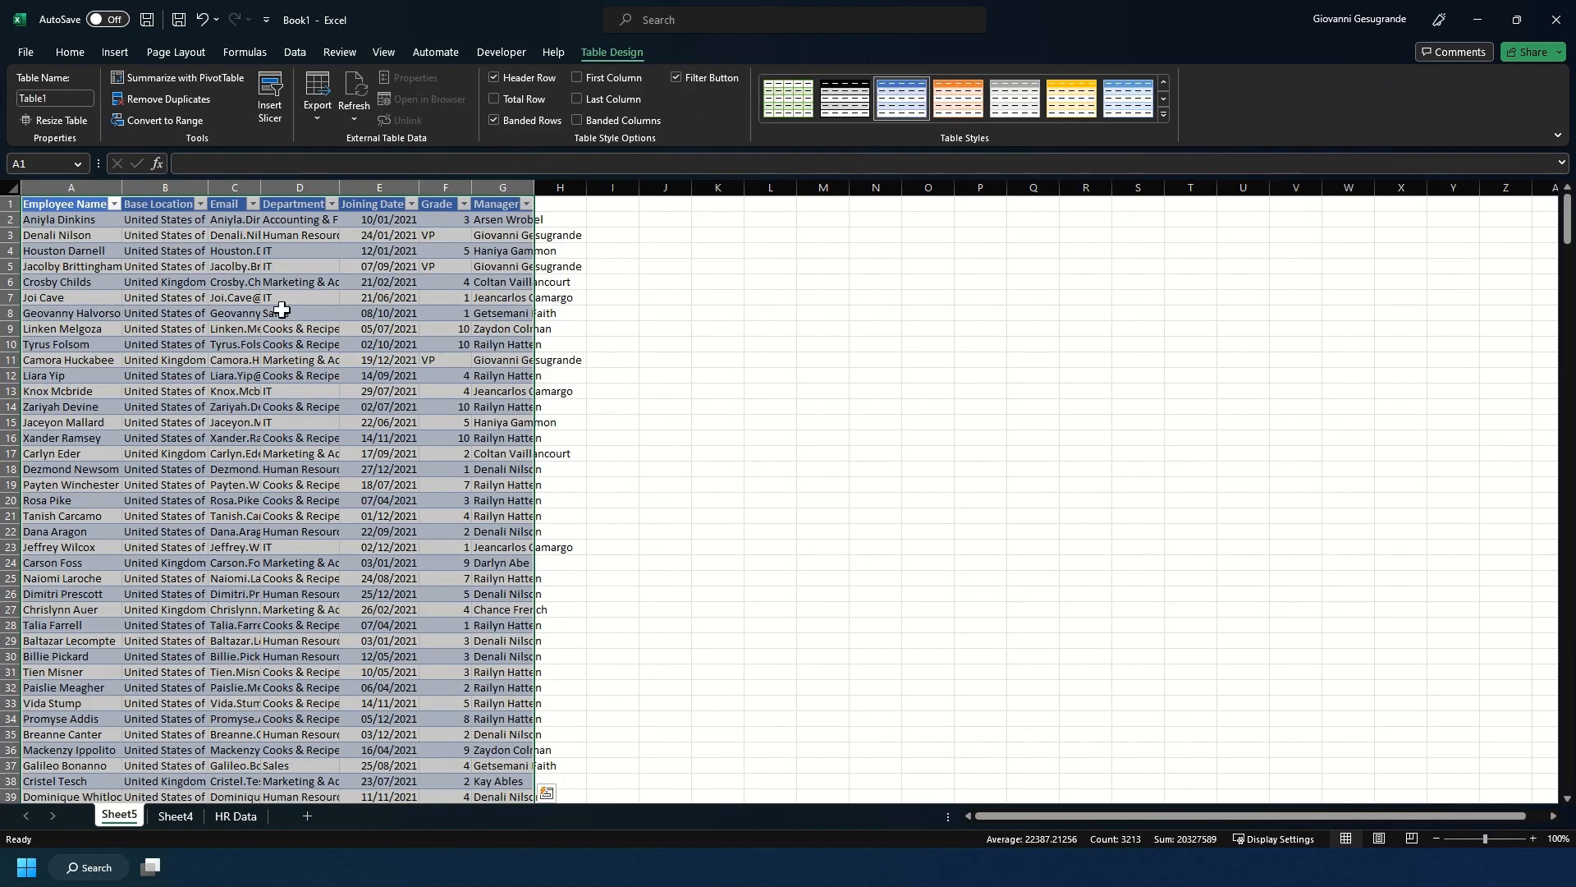
pyautogui.click(411, 204)
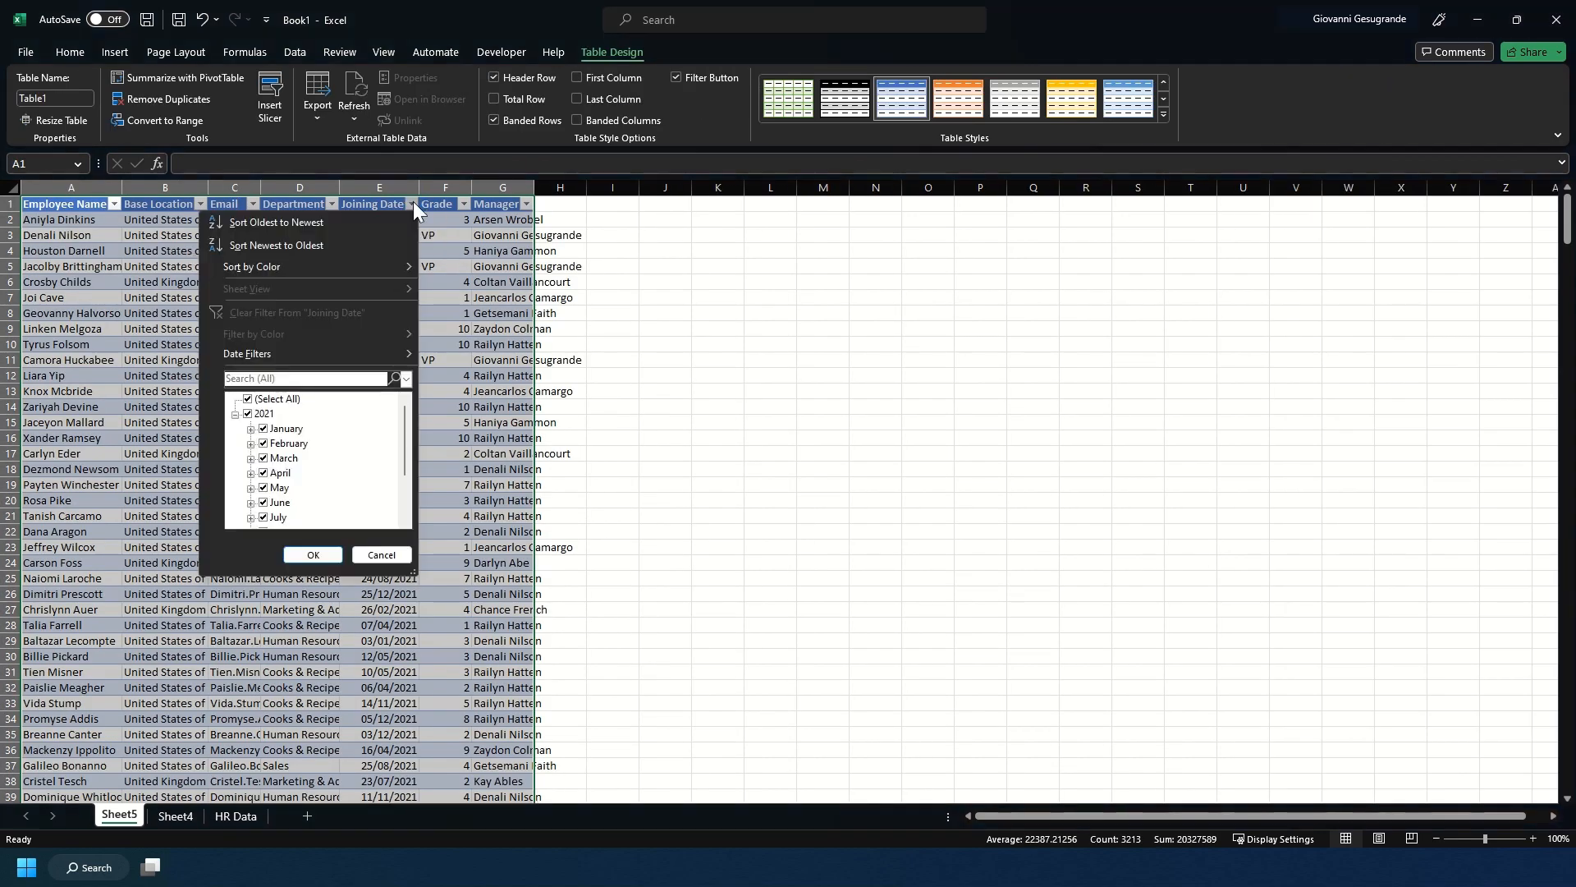
pyautogui.click(235, 414)
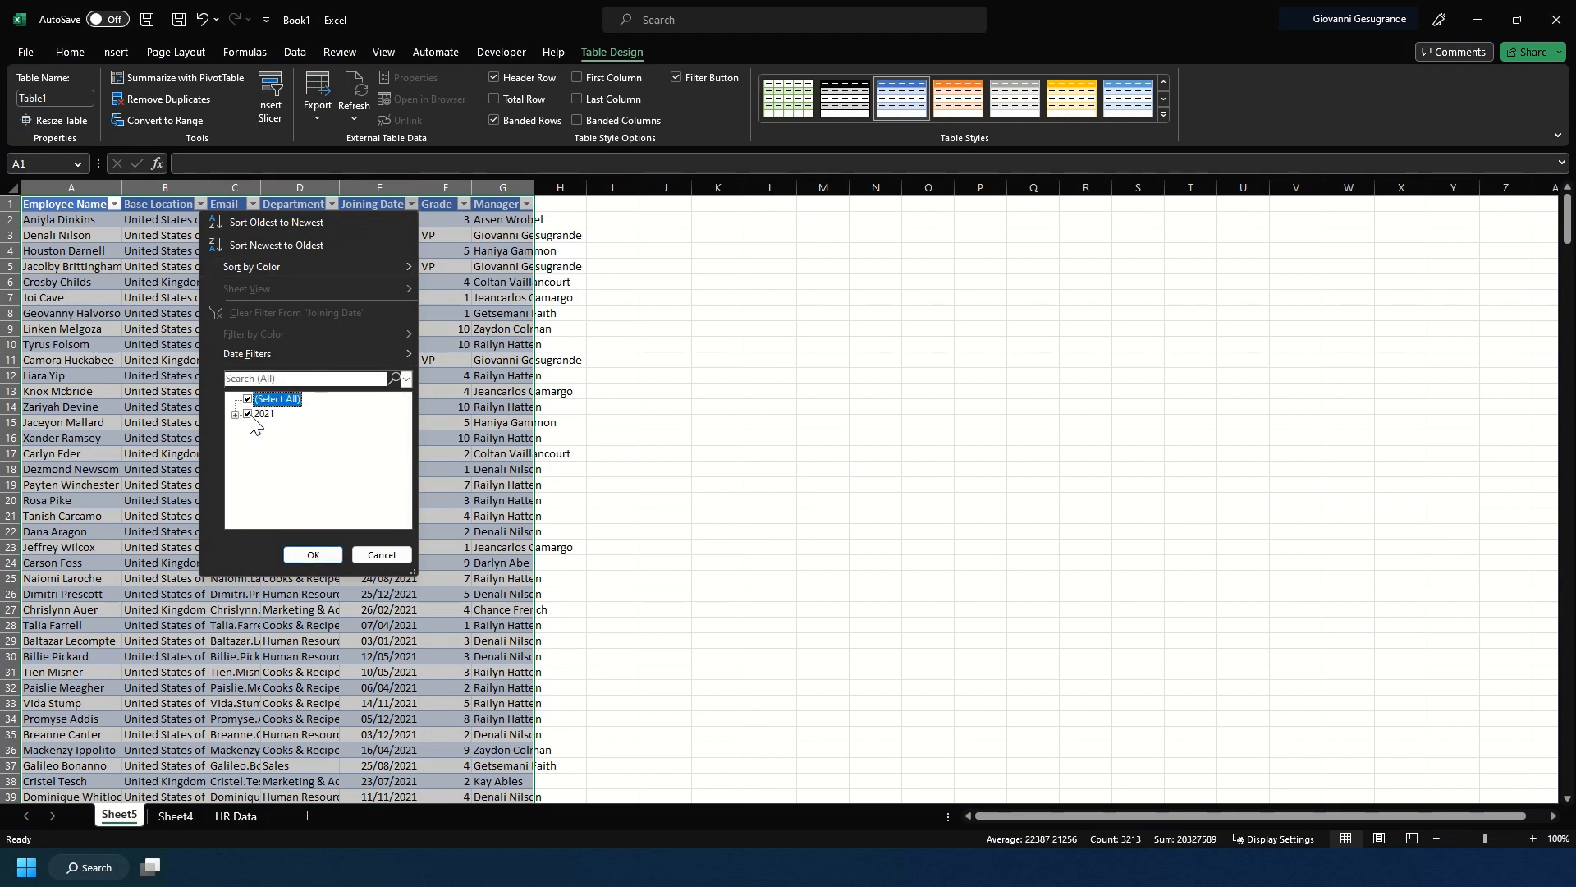